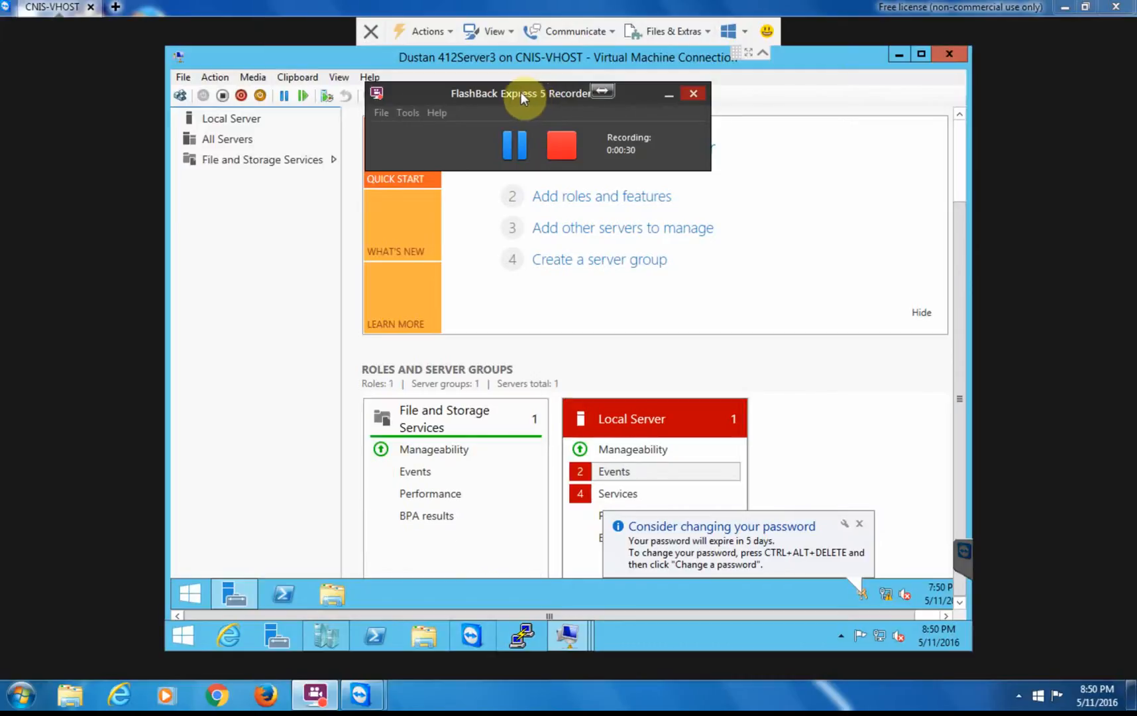
Bring up the open virtual machine previews to reach the 412Server2 console.
left_click_drag(521, 90, 1134, 416)
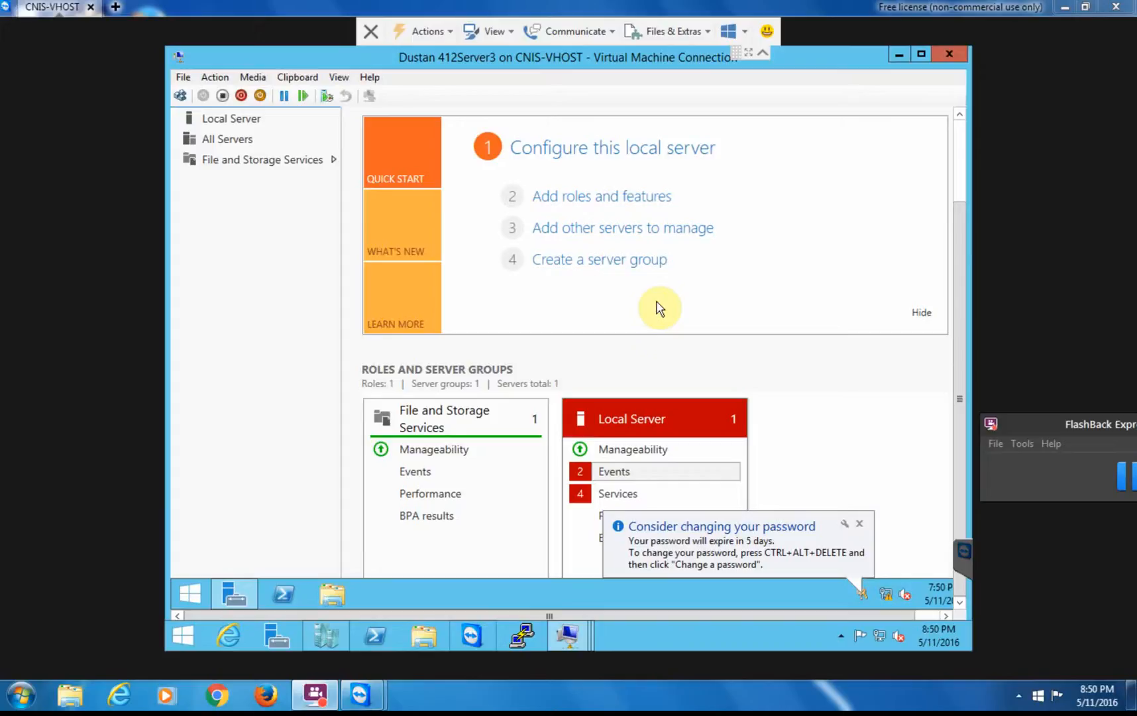
left_click(568, 638)
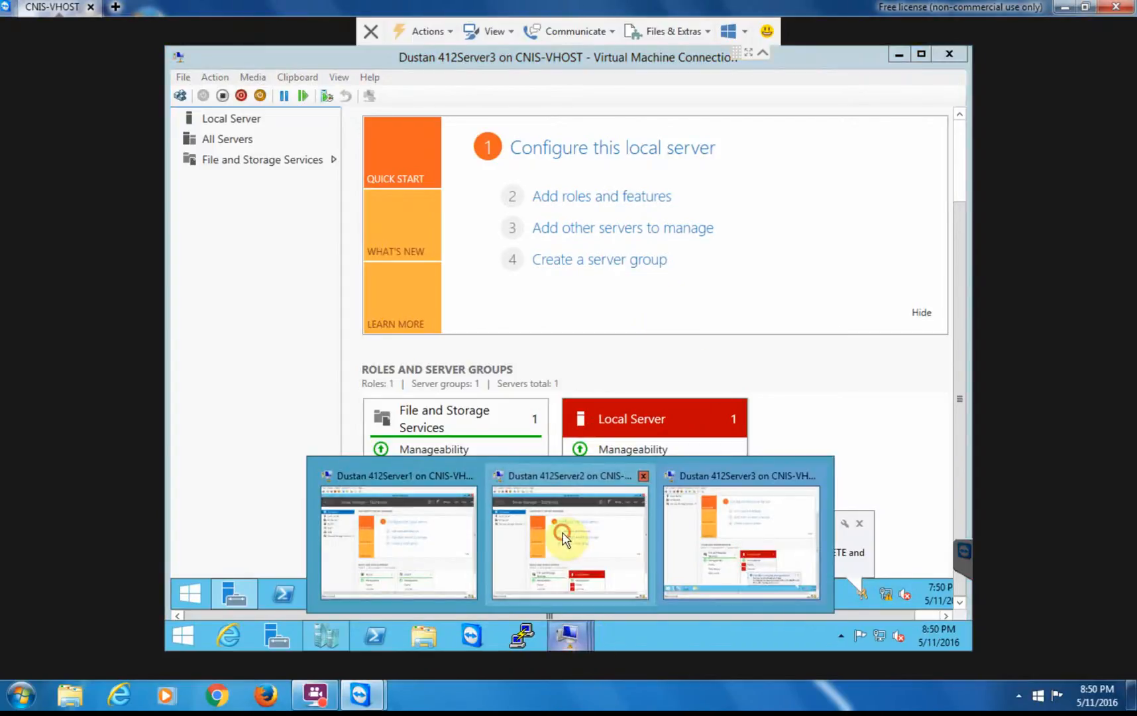
Switch to 412Server2 and launch Failover Cluster Manager from Server Manager's Tools menu.
left_click(563, 538)
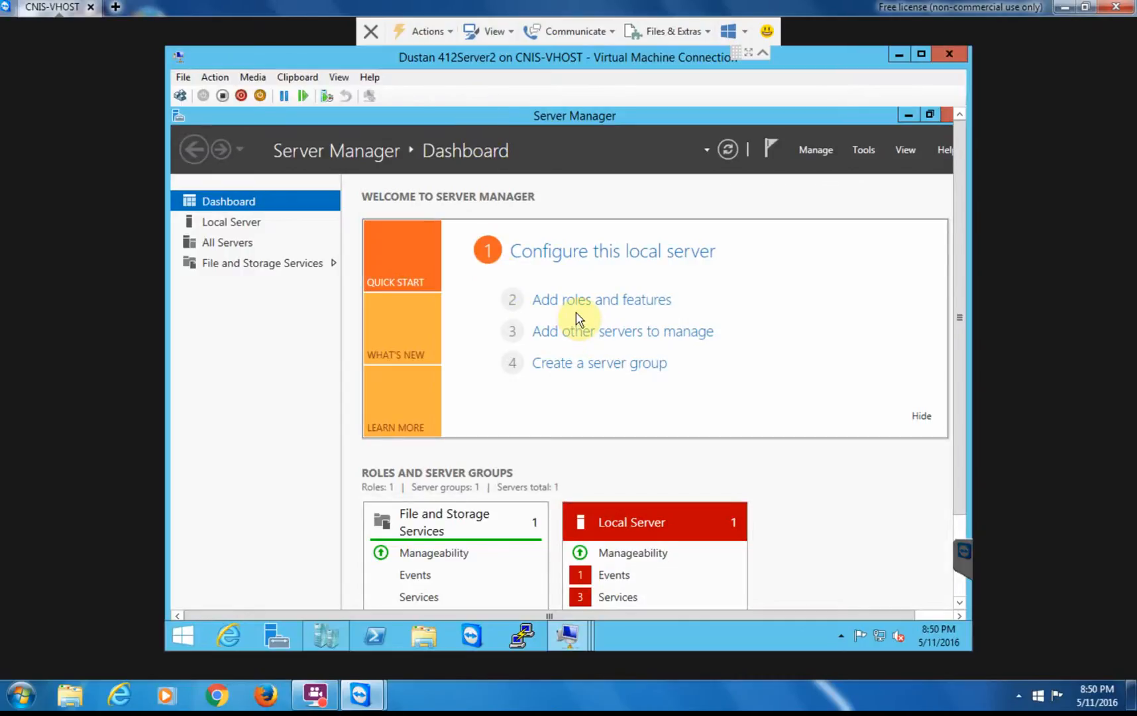
left_click(855, 151)
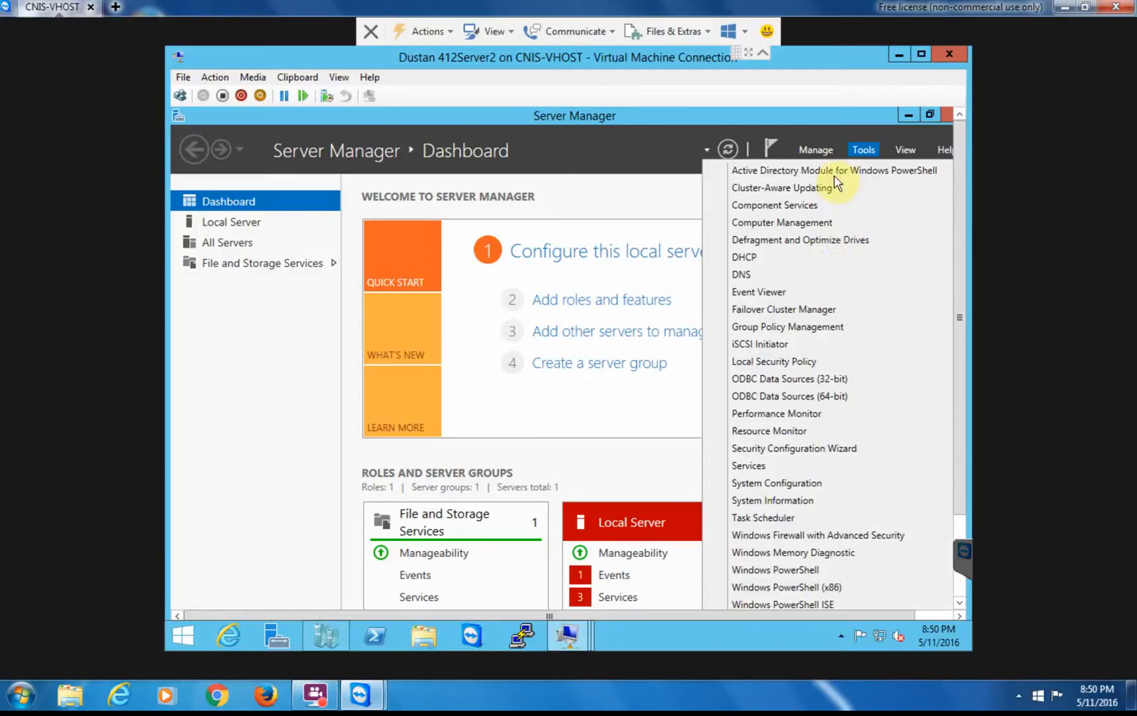
left_click(767, 310)
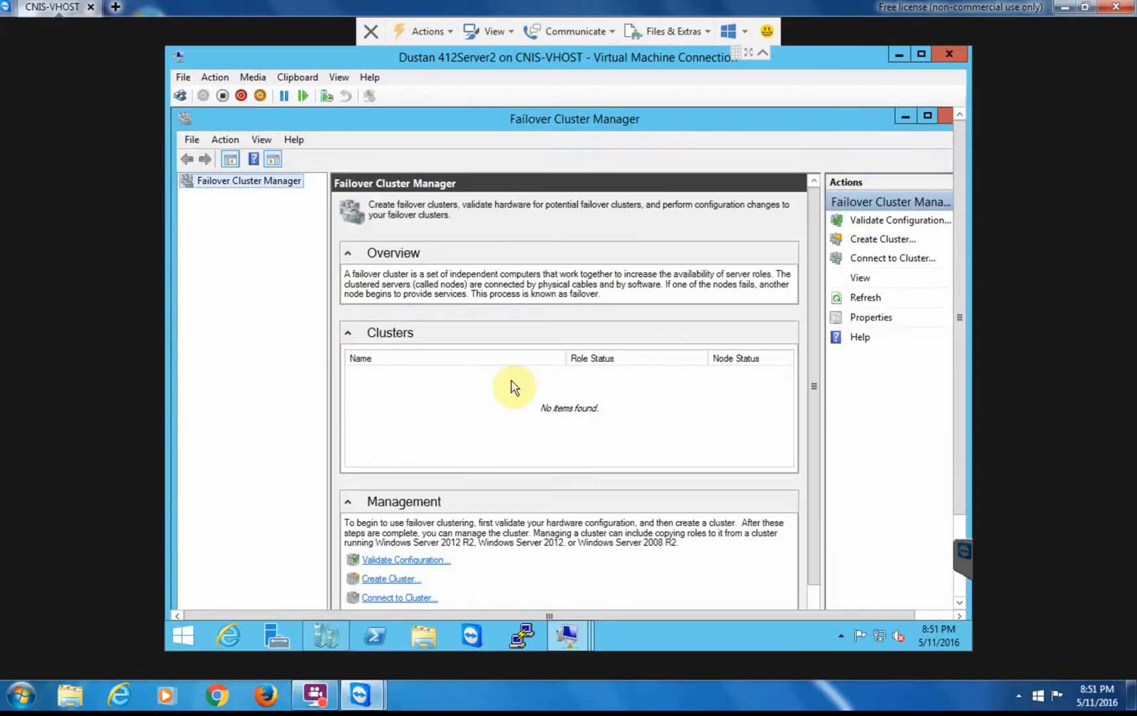
Start the Create Cluster Wizard and drag the colour-scheme warning off it.
left_click(379, 587)
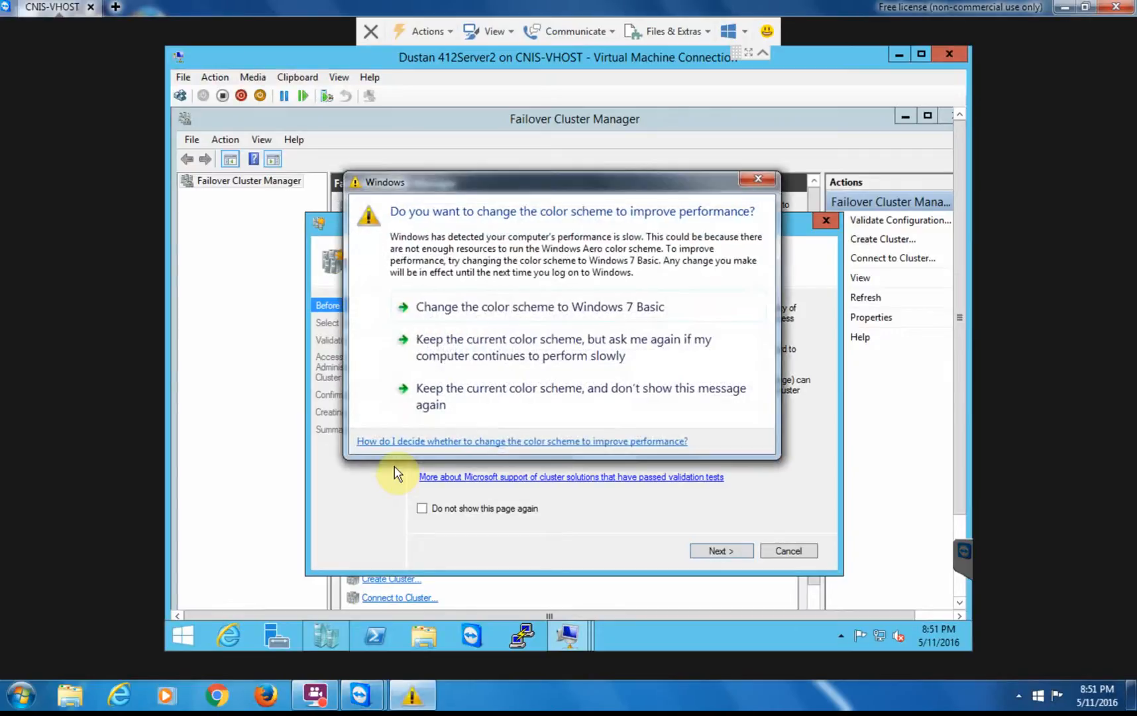
left_click_drag(634, 181, 859, 678)
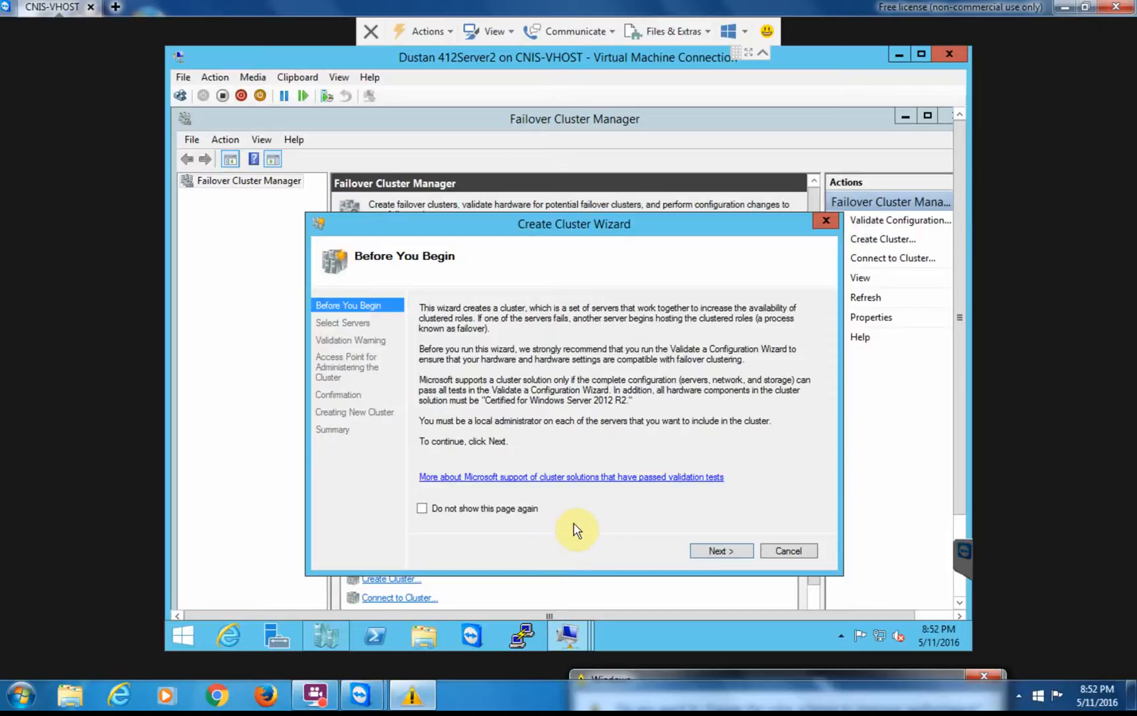
Add 412Server2 and 412Server3 as the cluster's servers in the wizard.
left_click(722, 552)
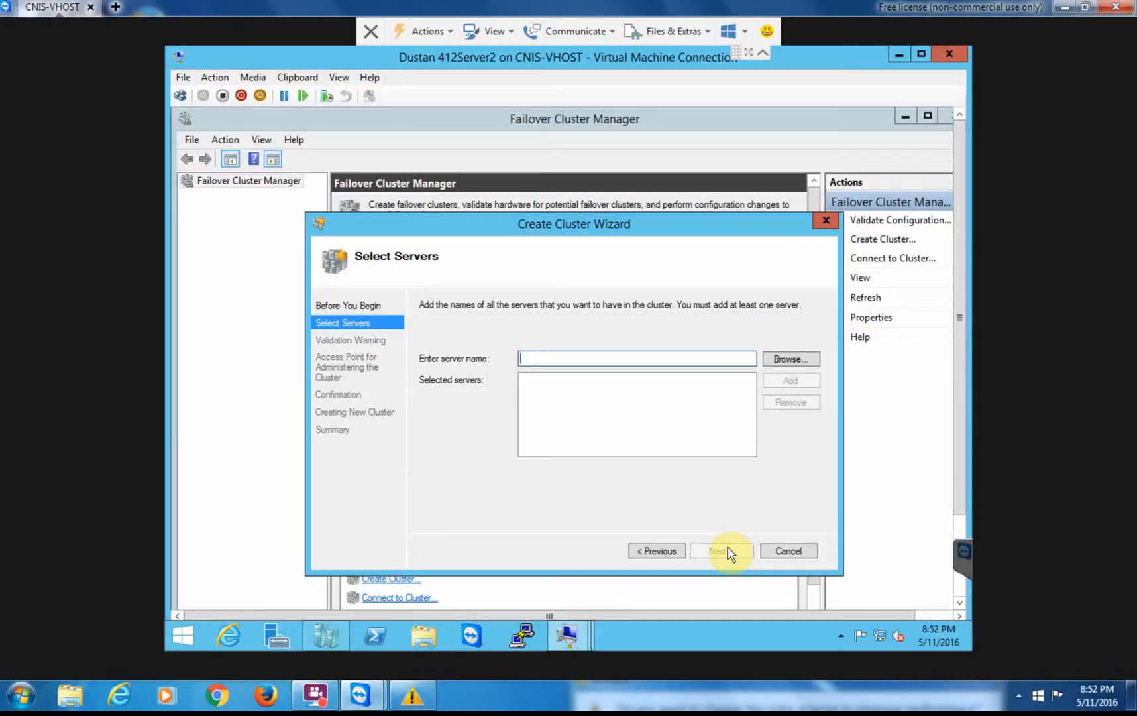
type("412Server")
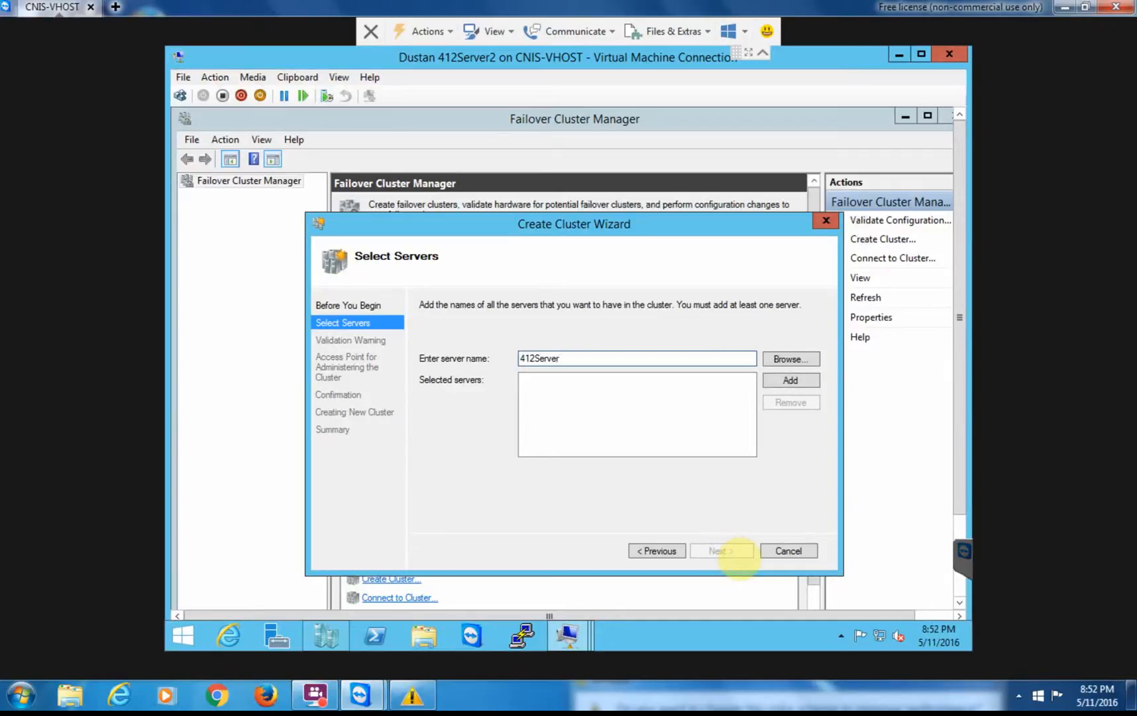
type("2")
left_click(789, 382)
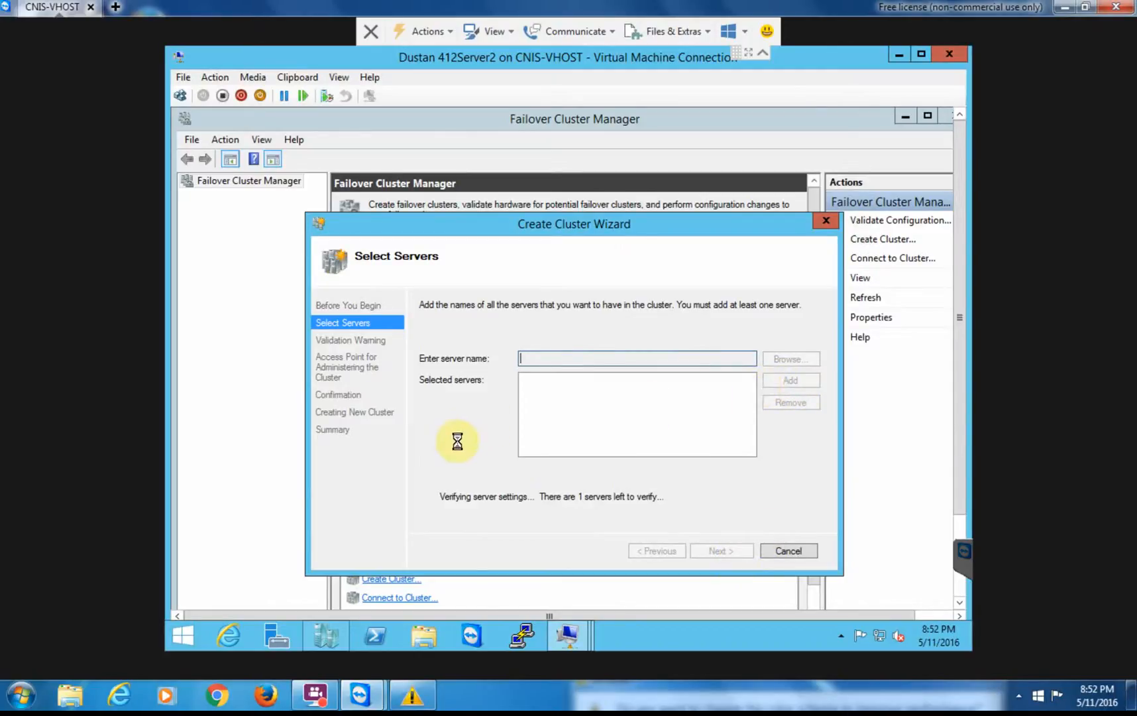
left_click(562, 361)
type("412")
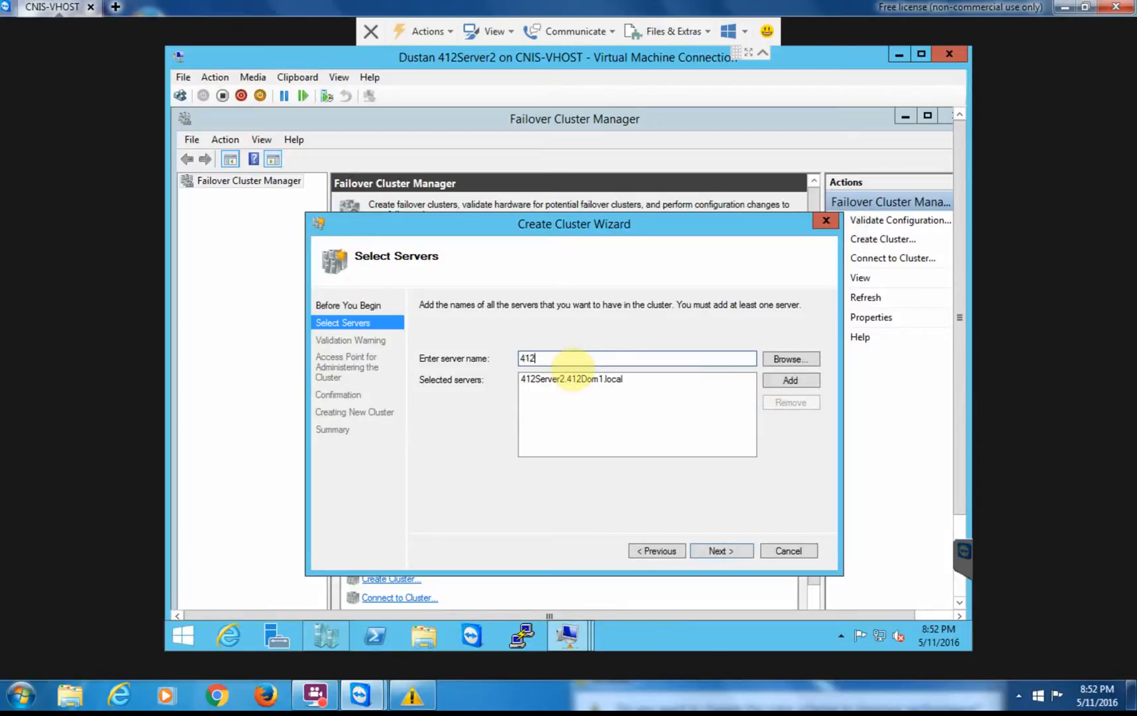
type("Server3")
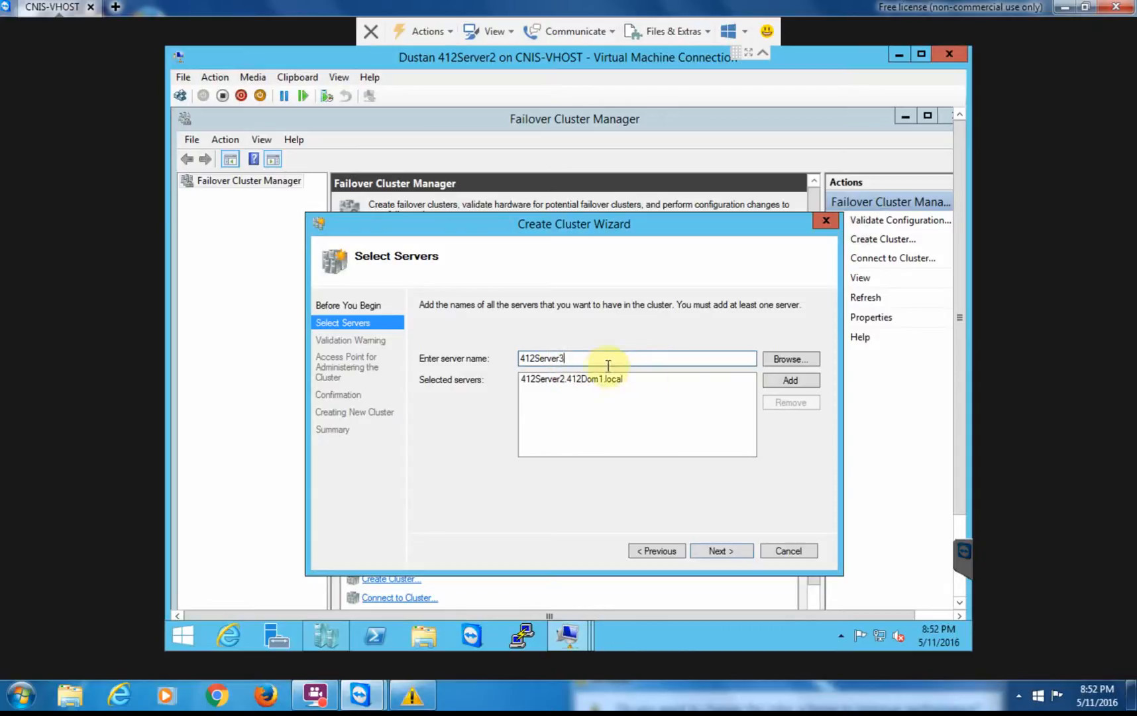
left_click(791, 381)
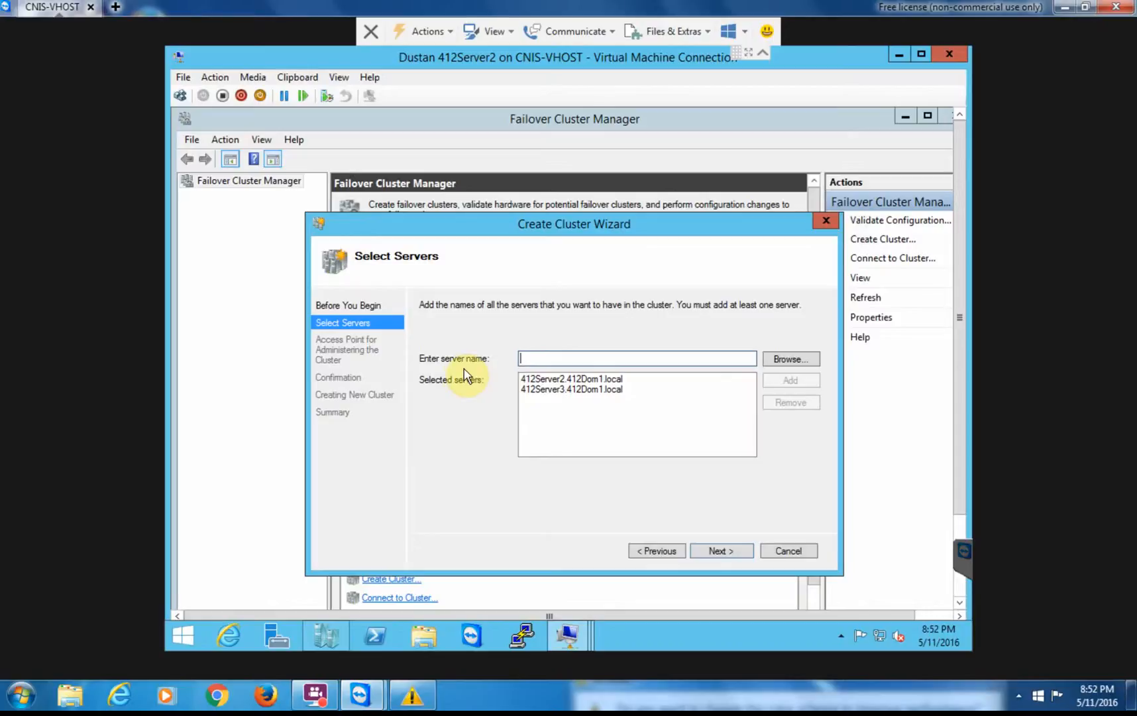
left_click(721, 551)
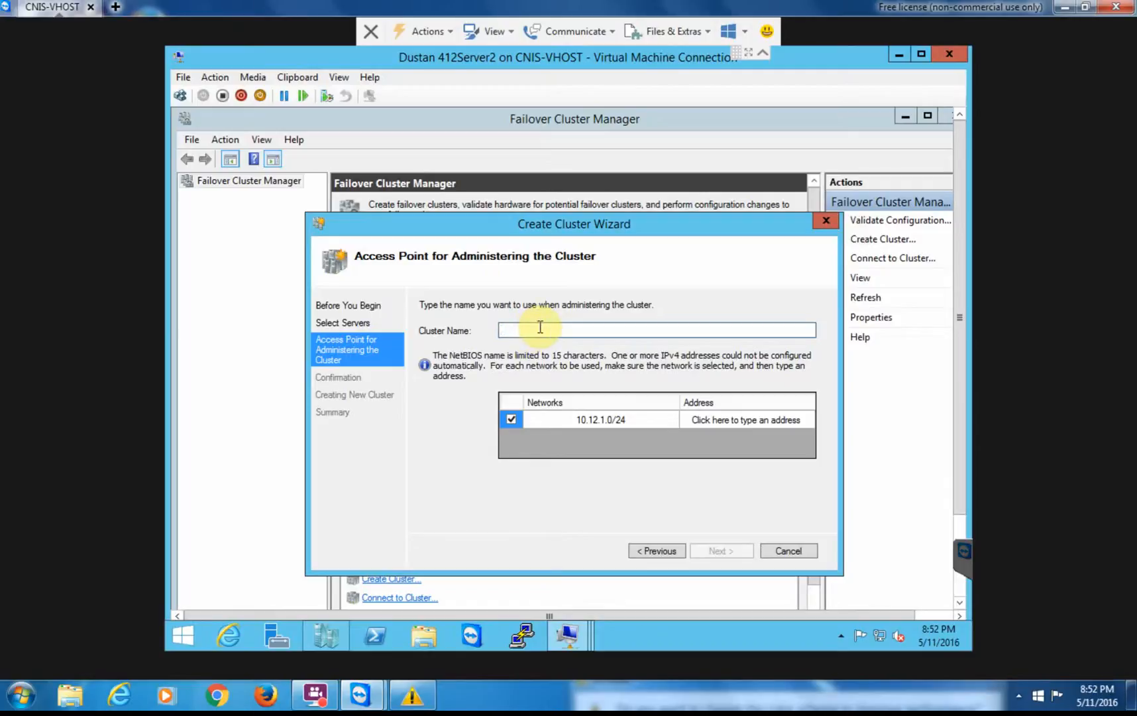
Name the cluster Failover1 with administrative IP address 10.12.1.150.
type("Failo")
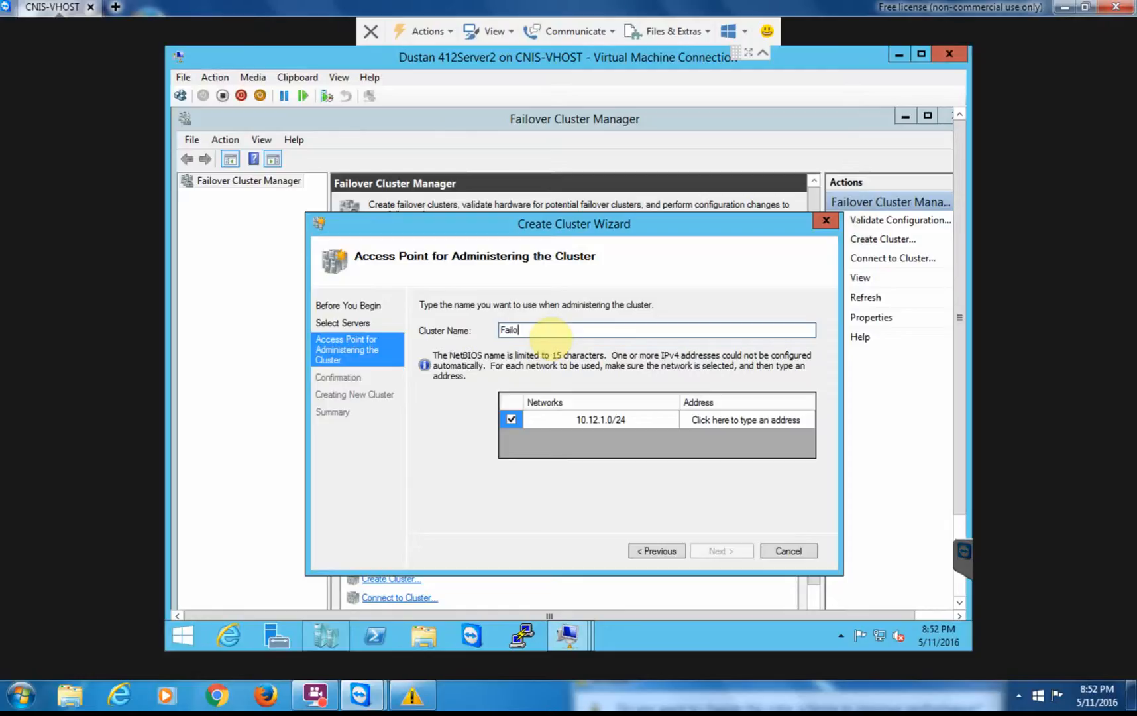
type("ver1")
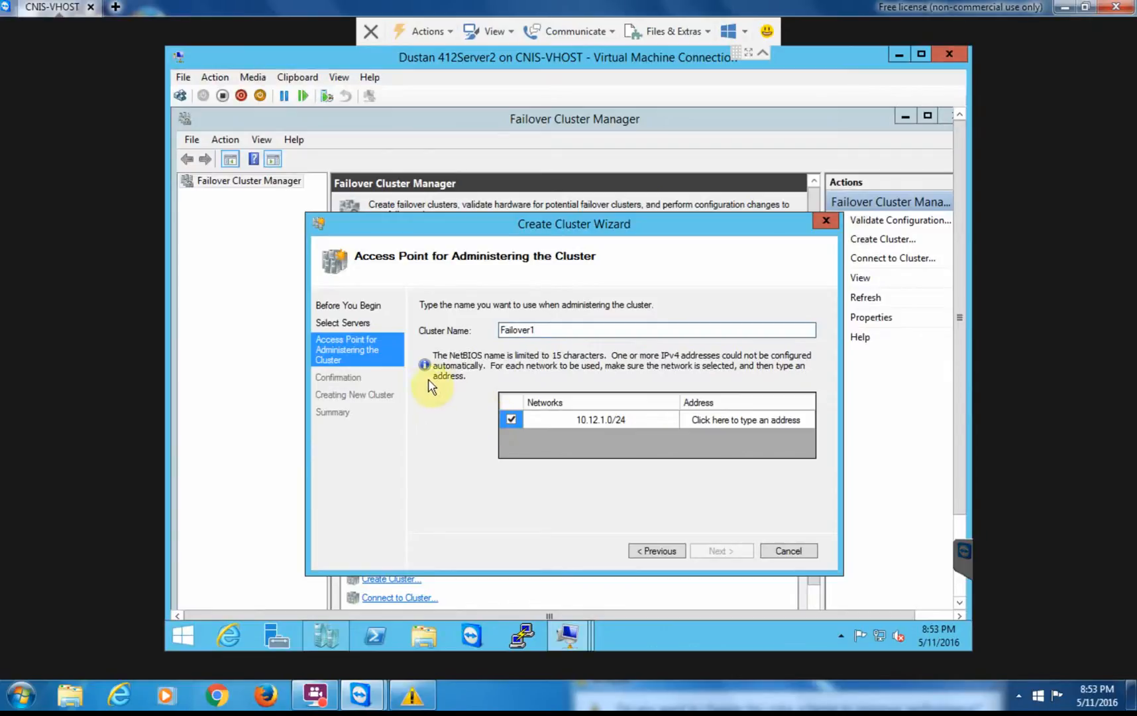
left_click(729, 419)
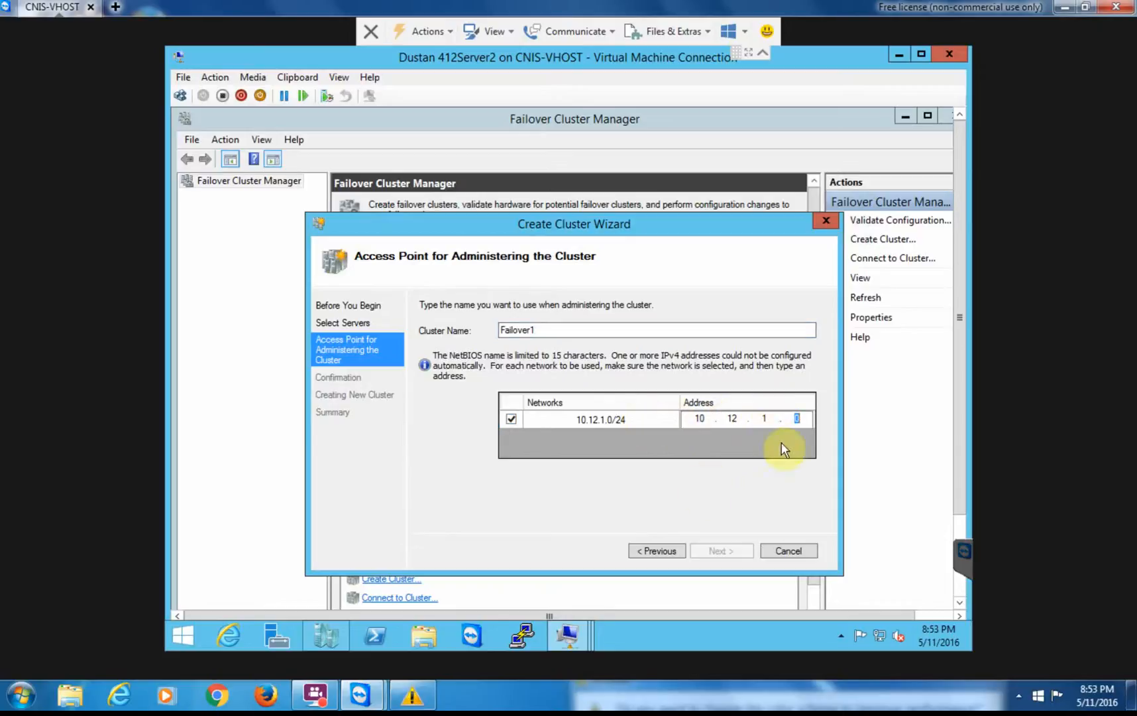
key("BackSpace")
key("BackSpace")
key("BackSpace")
key("BackSpace")
type("2")
type("1.")
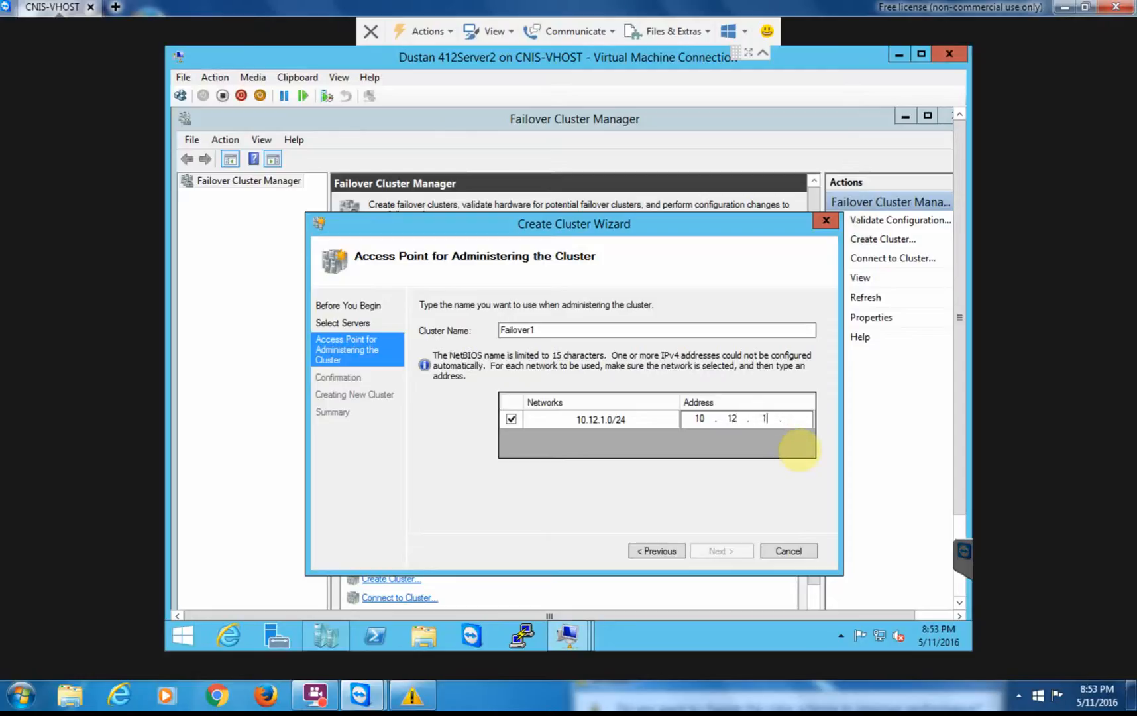
type("150")
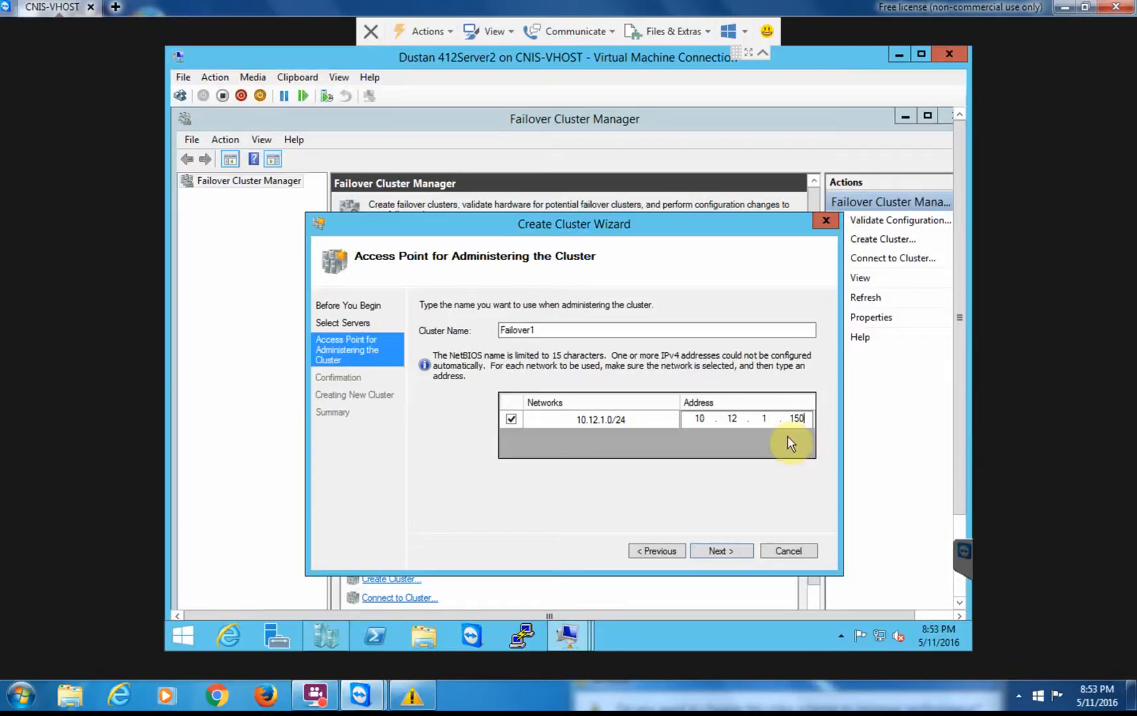
left_click(729, 550)
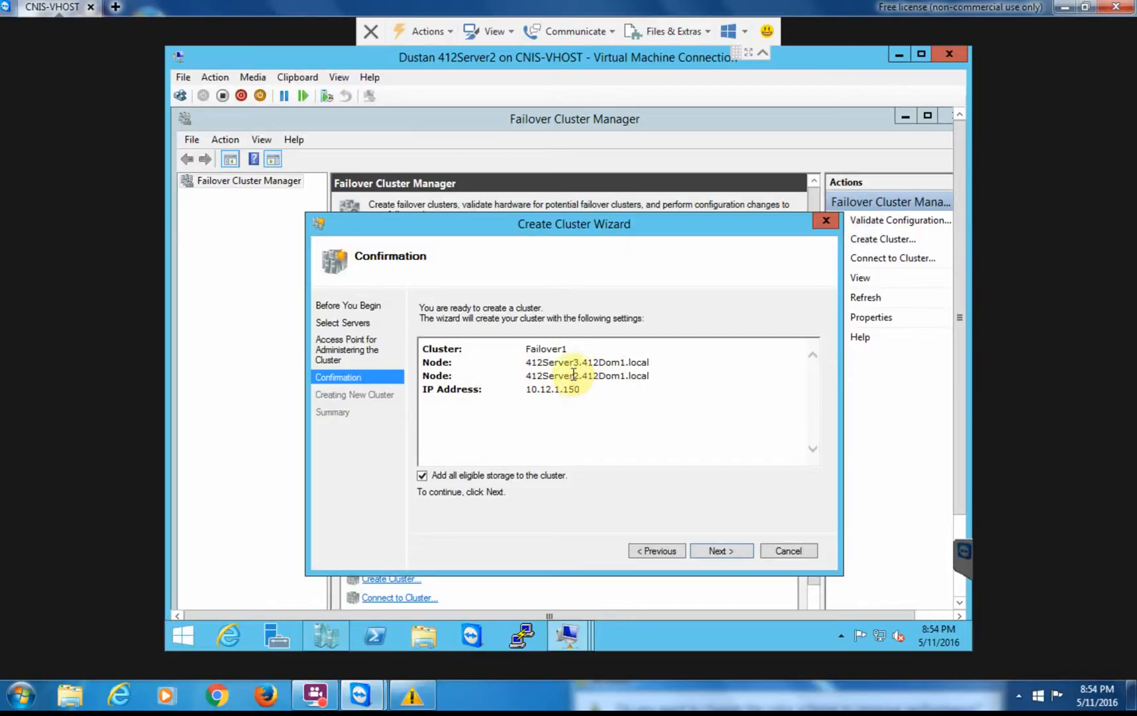
Confirm the settings and build the Failover1 cluster with all eligible storage.
left_click(722, 552)
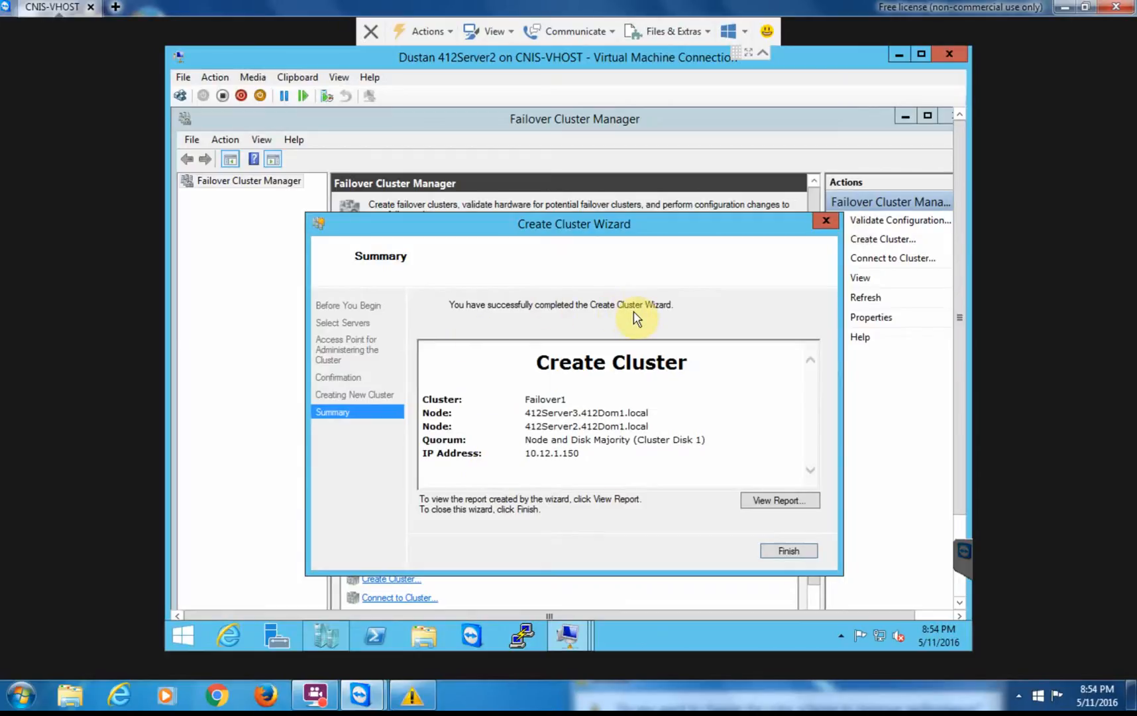
Finish the wizard and expand Failover1.412Dom1.local to show its summary.
left_click(787, 553)
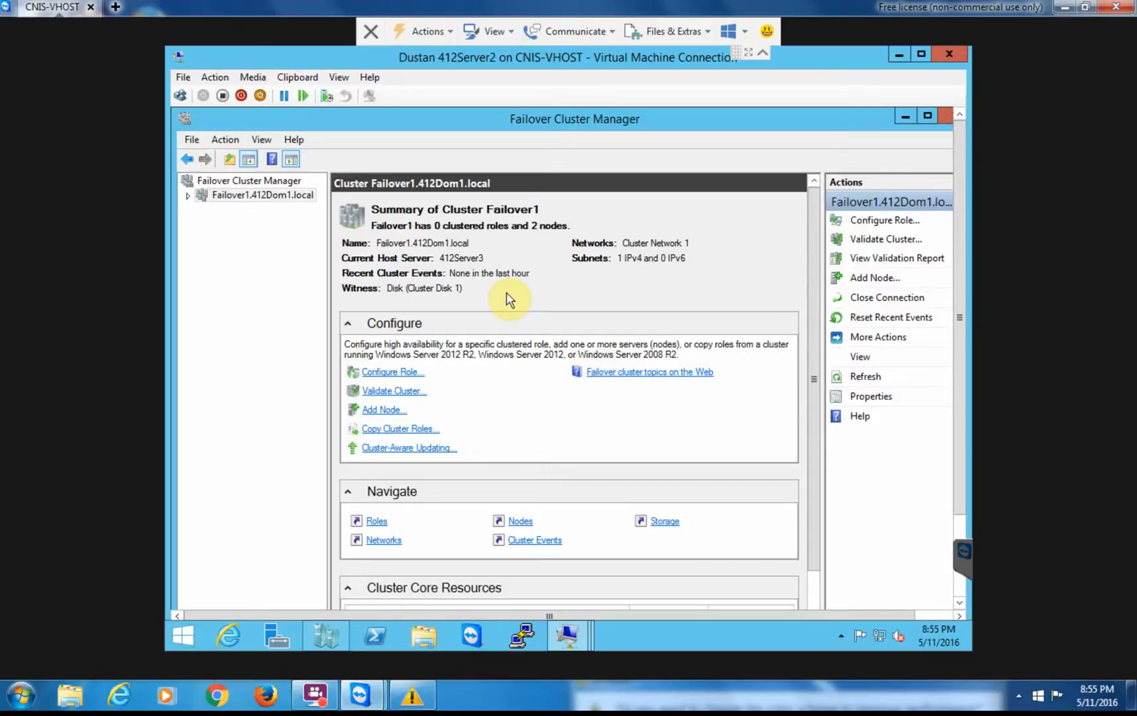
left_click(189, 198)
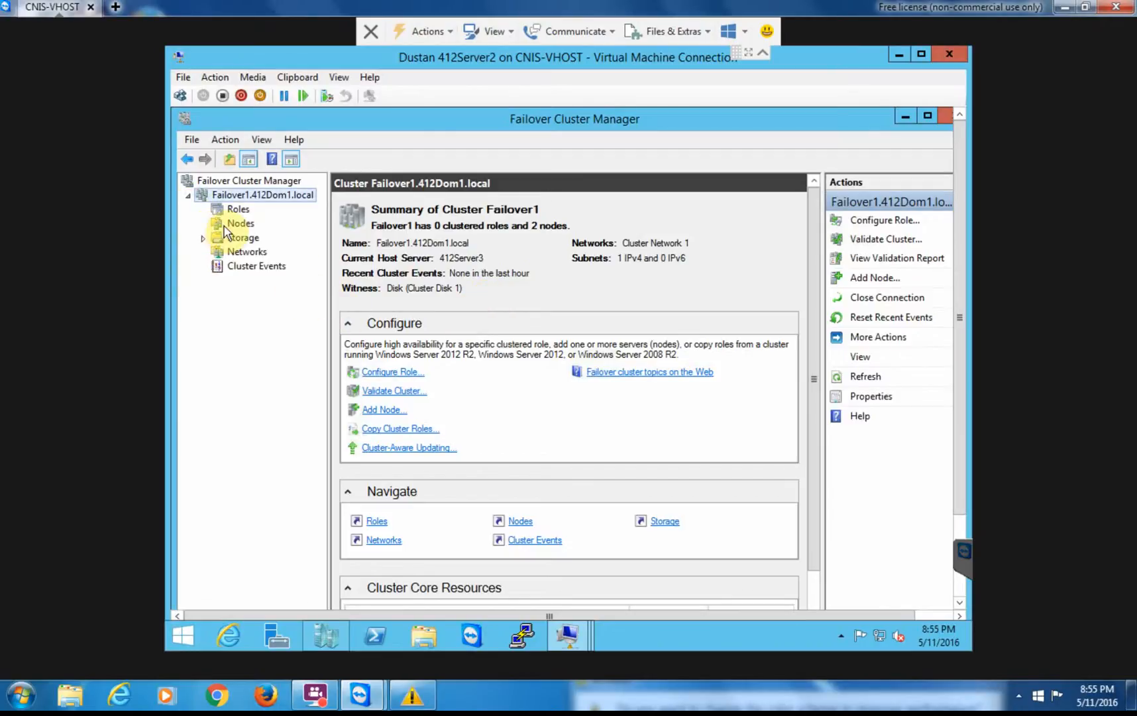
Under Nodes, review 412Server2's Network Connections, Roles, Disks and Pools tabs, ending on Summary.
left_click(232, 225)
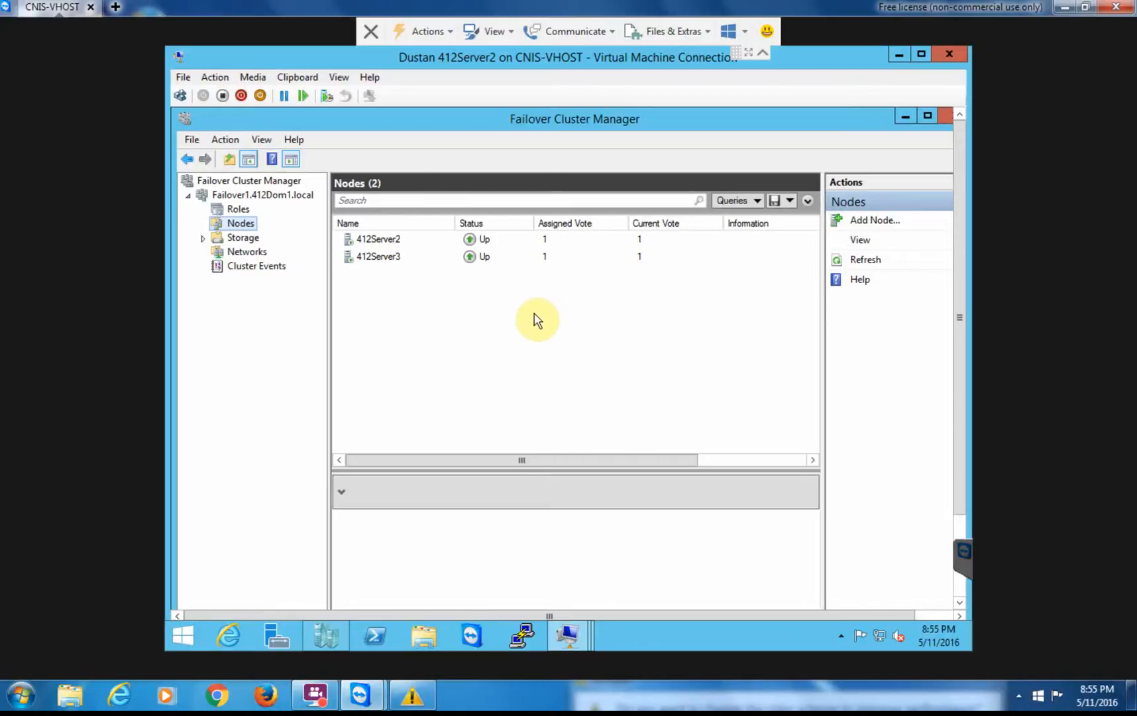
left_click(379, 241)
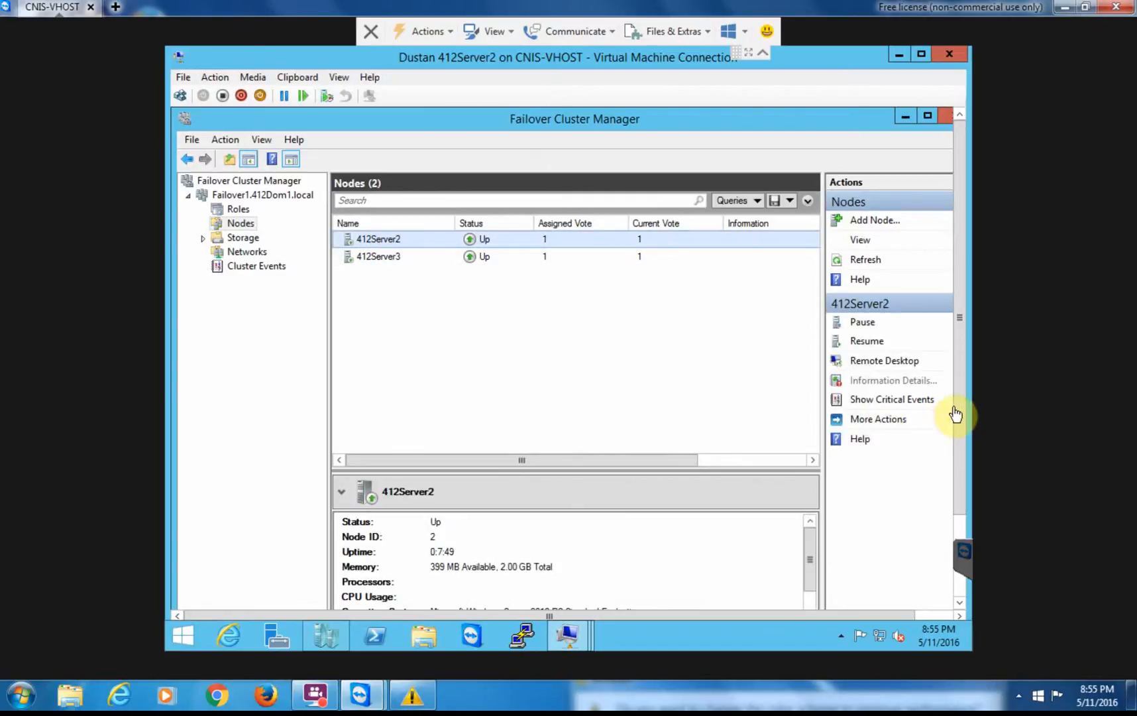
left_click_drag(958, 406, 960, 457)
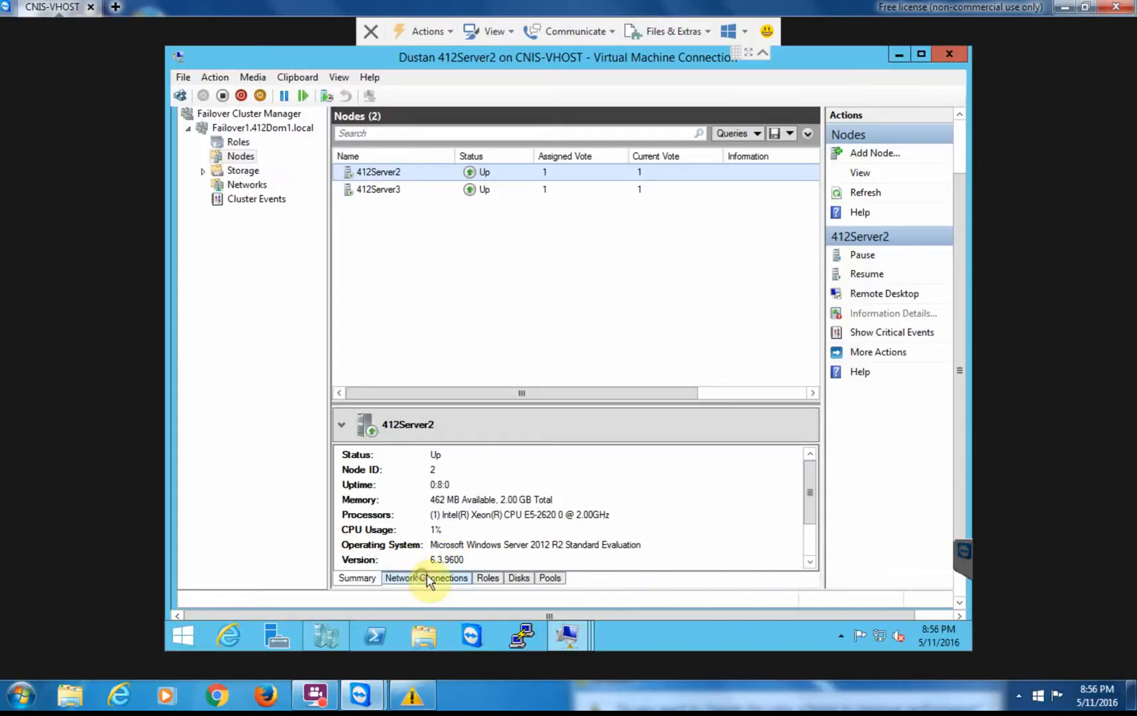
left_click(427, 578)
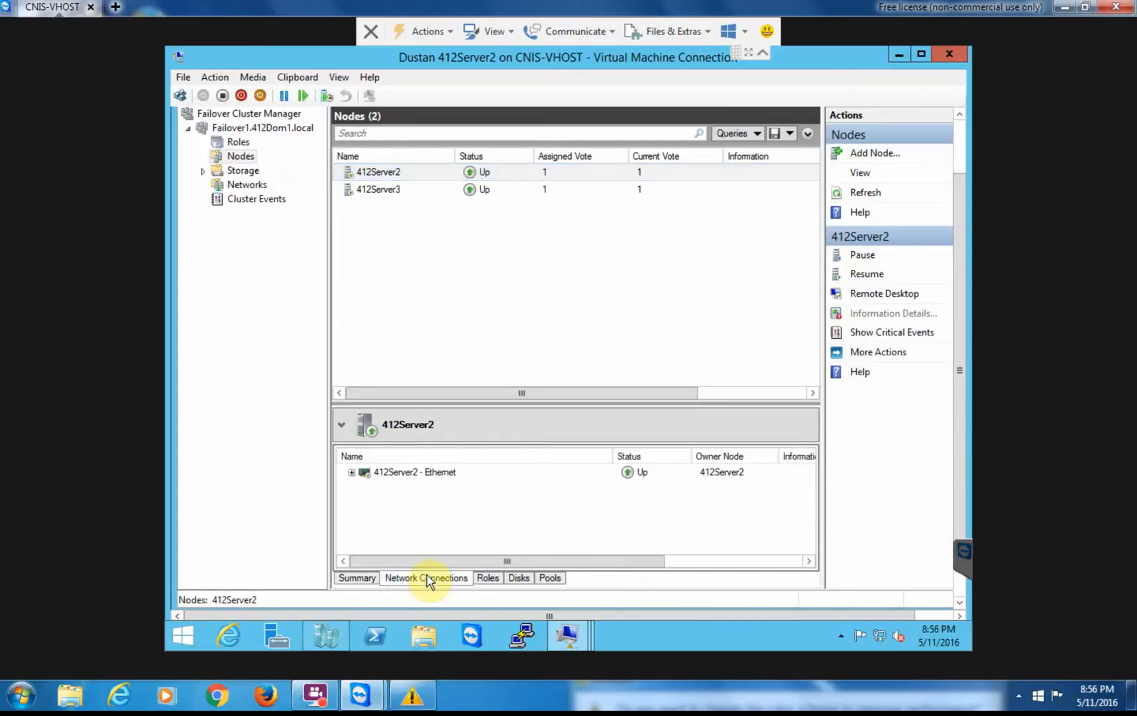
left_click(489, 578)
left_click(521, 581)
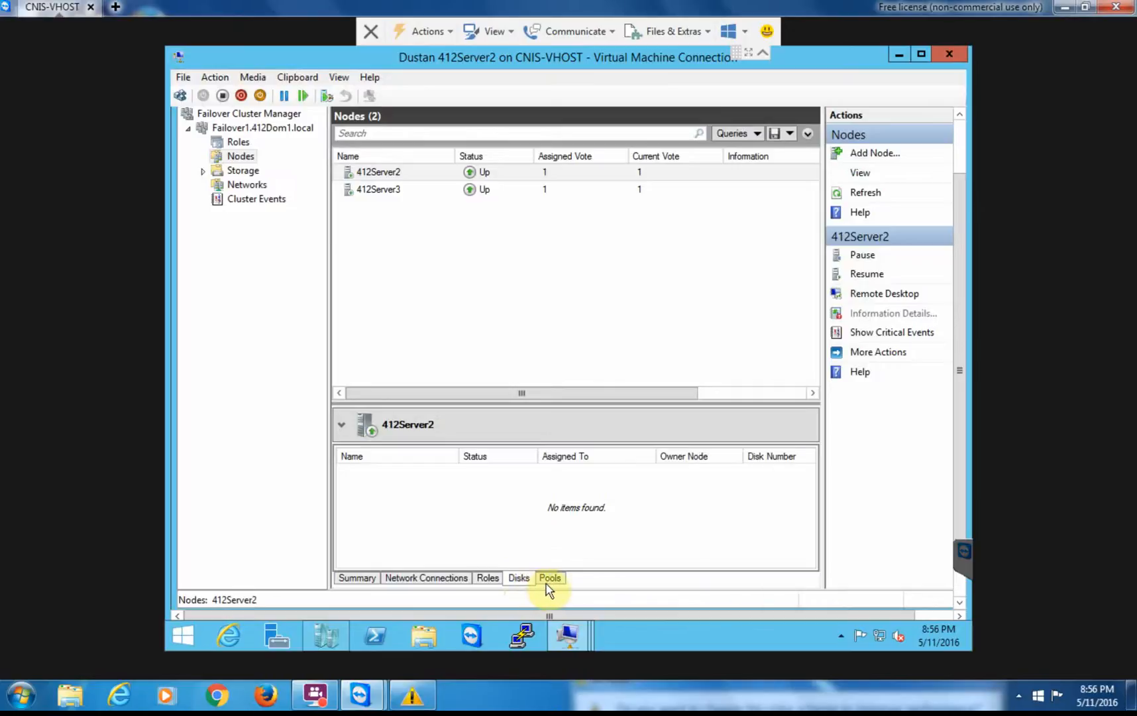
left_click(555, 580)
left_click(427, 577)
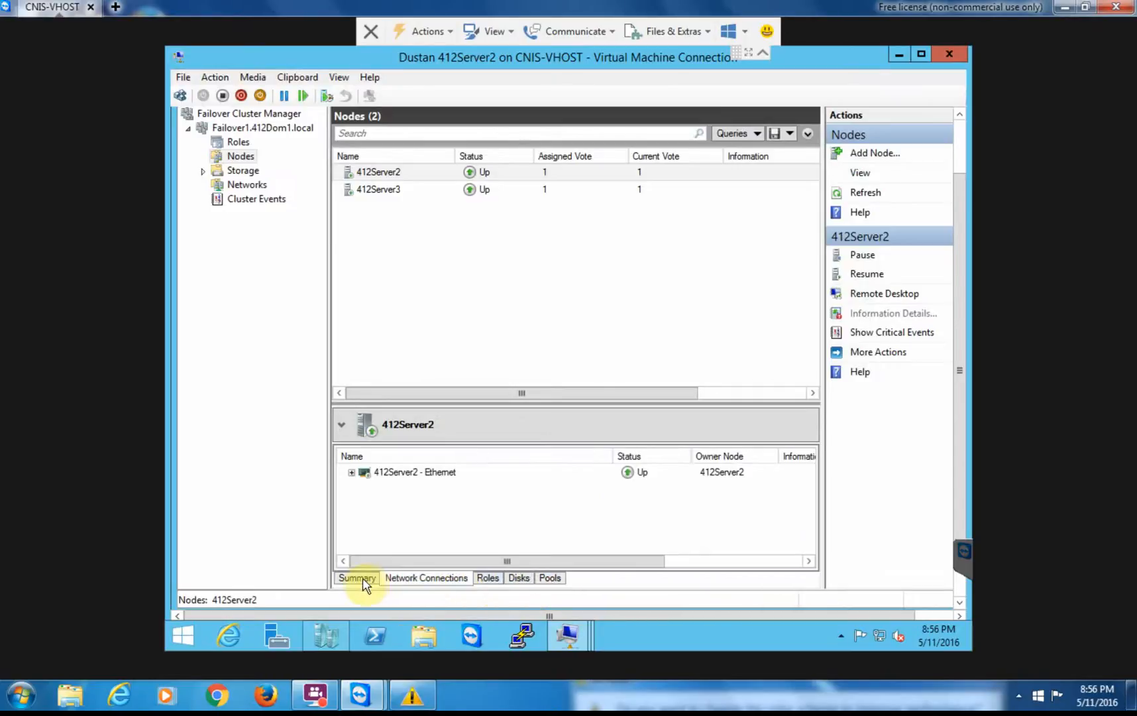
left_click(361, 579)
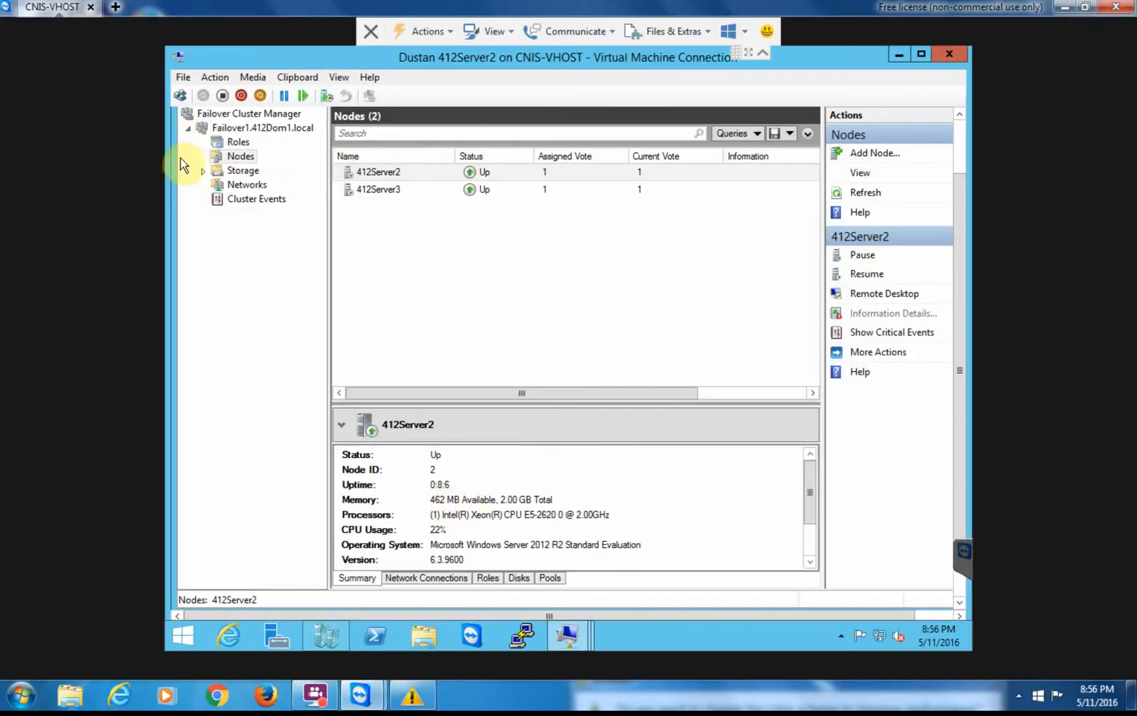
List the cluster's disks: Cluster Disk 1 as witness, Cluster Disk 2 as available storage.
left_click(201, 171)
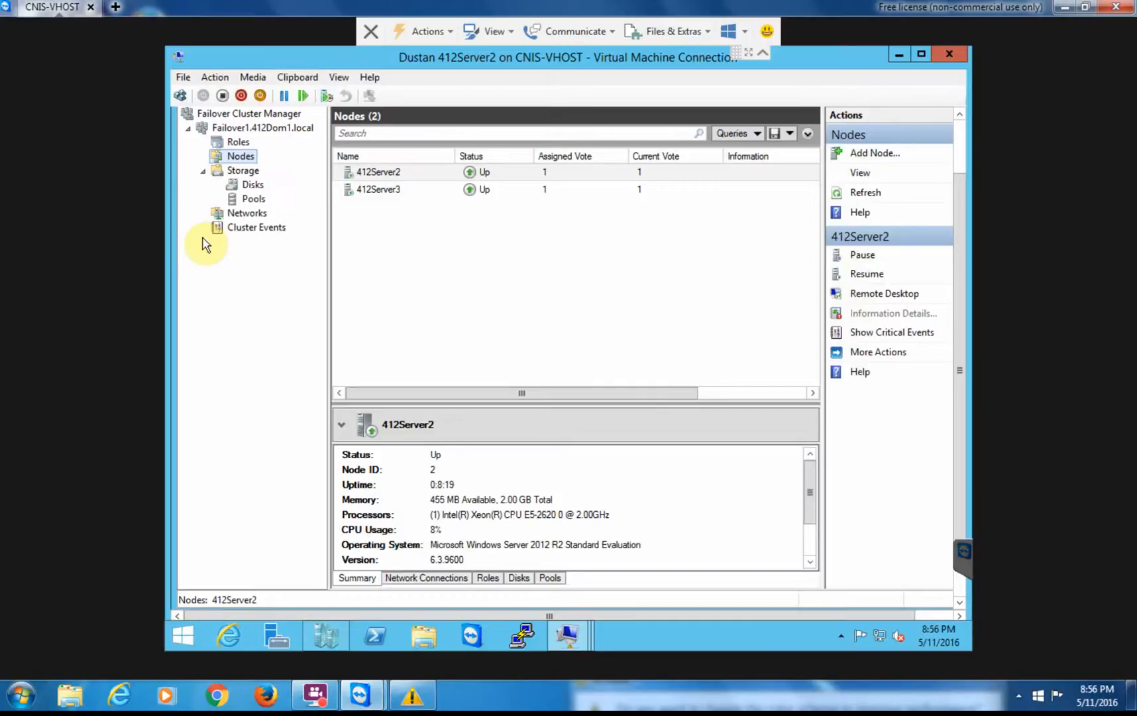
left_click(249, 185)
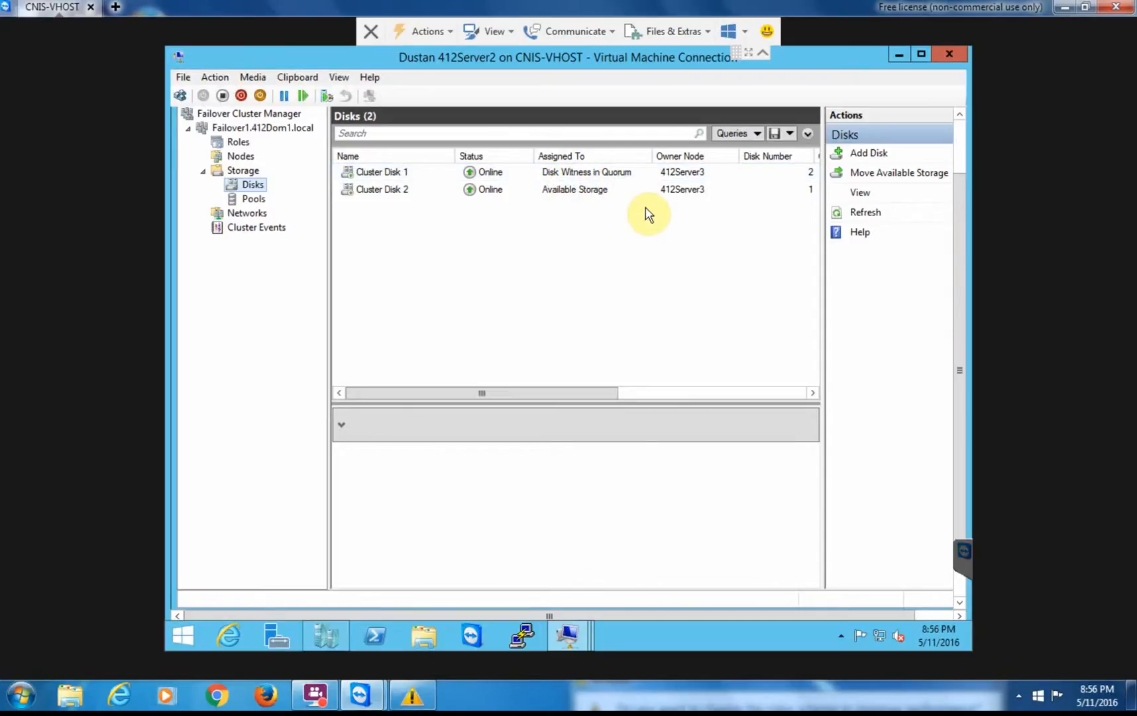
Show the Networks page with Cluster Network 1 up for cluster and client use.
left_click(242, 215)
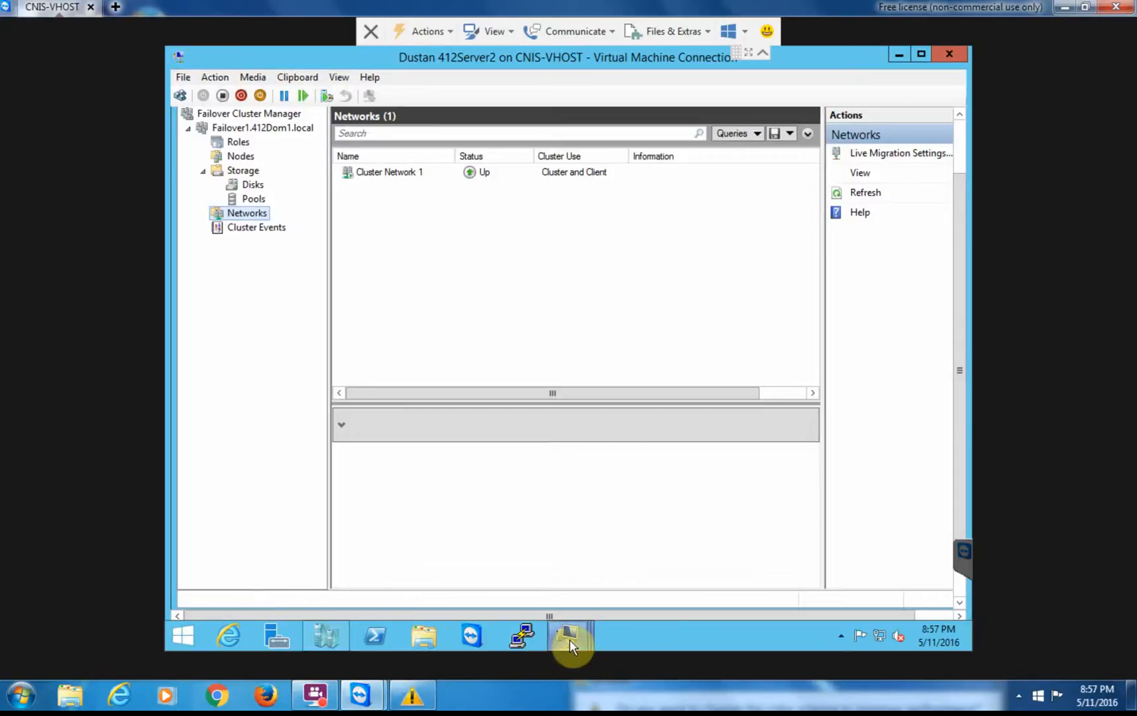
On 412Server1, verify FAILOVER1 is listed in Active Directory's Computers container, then close the console.
mouse_move(570, 639)
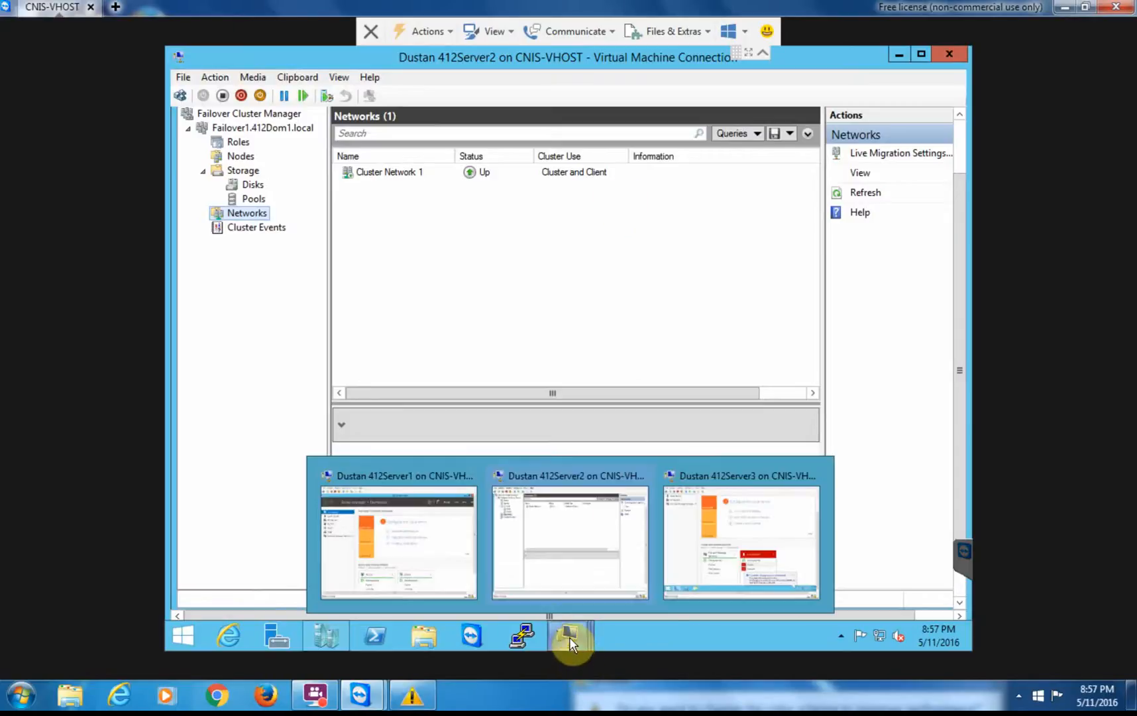
left_click(399, 552)
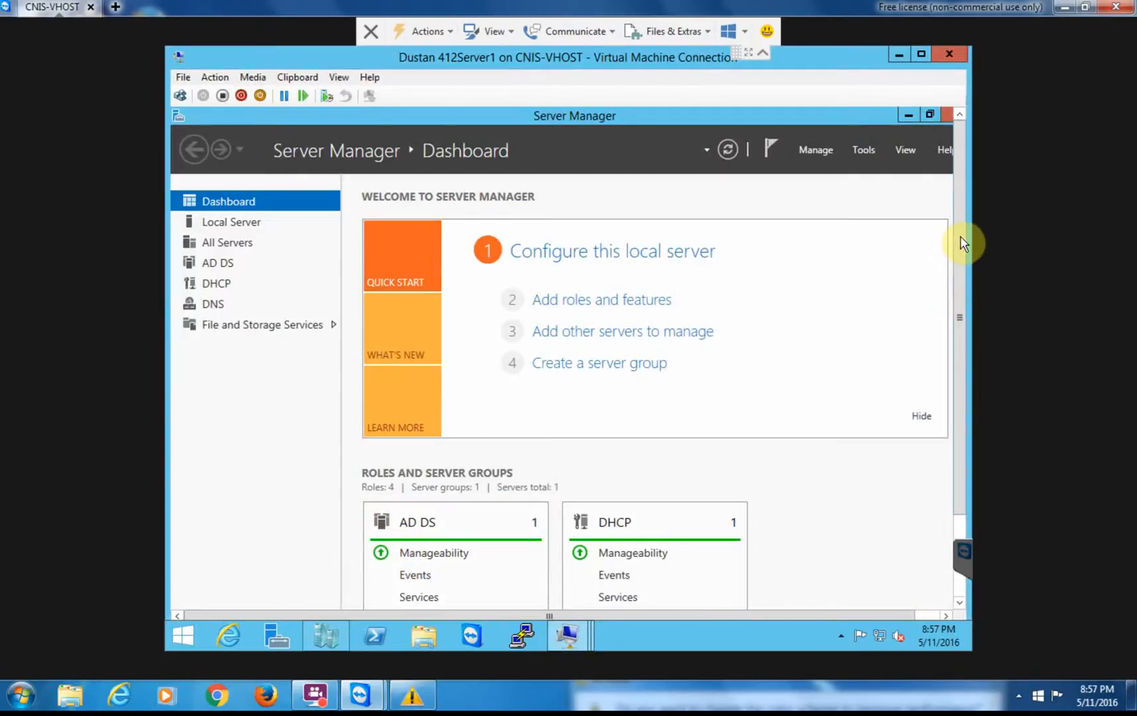
left_click_drag(966, 351, 964, 523)
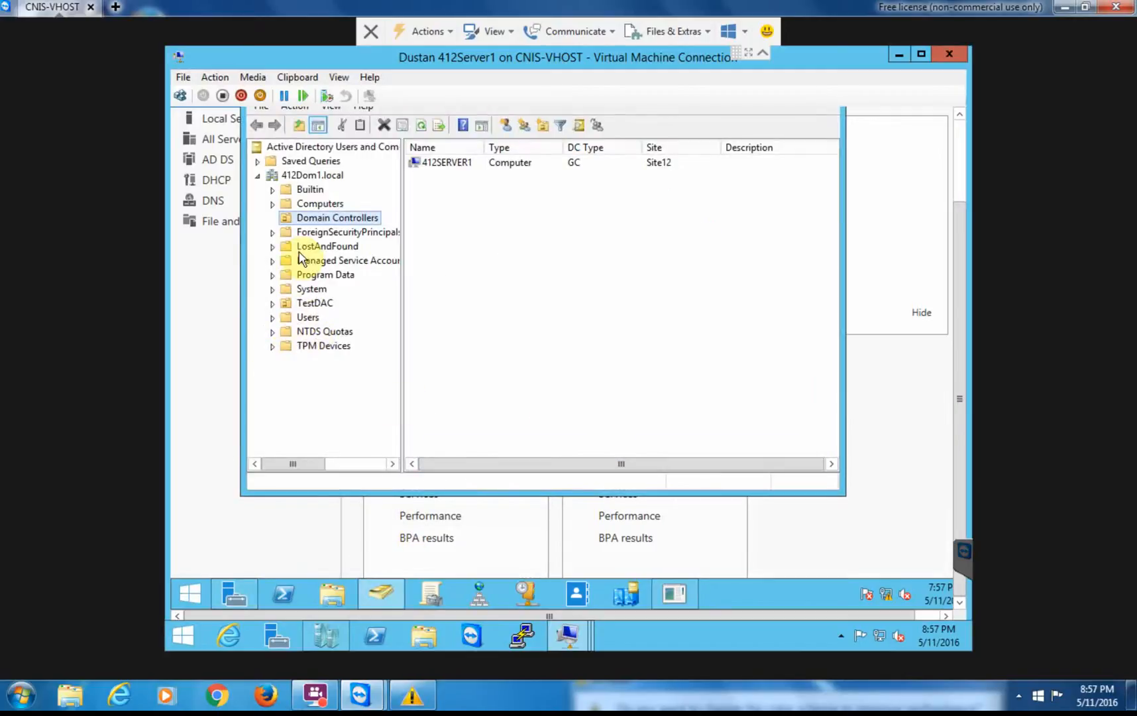
left_click(321, 204)
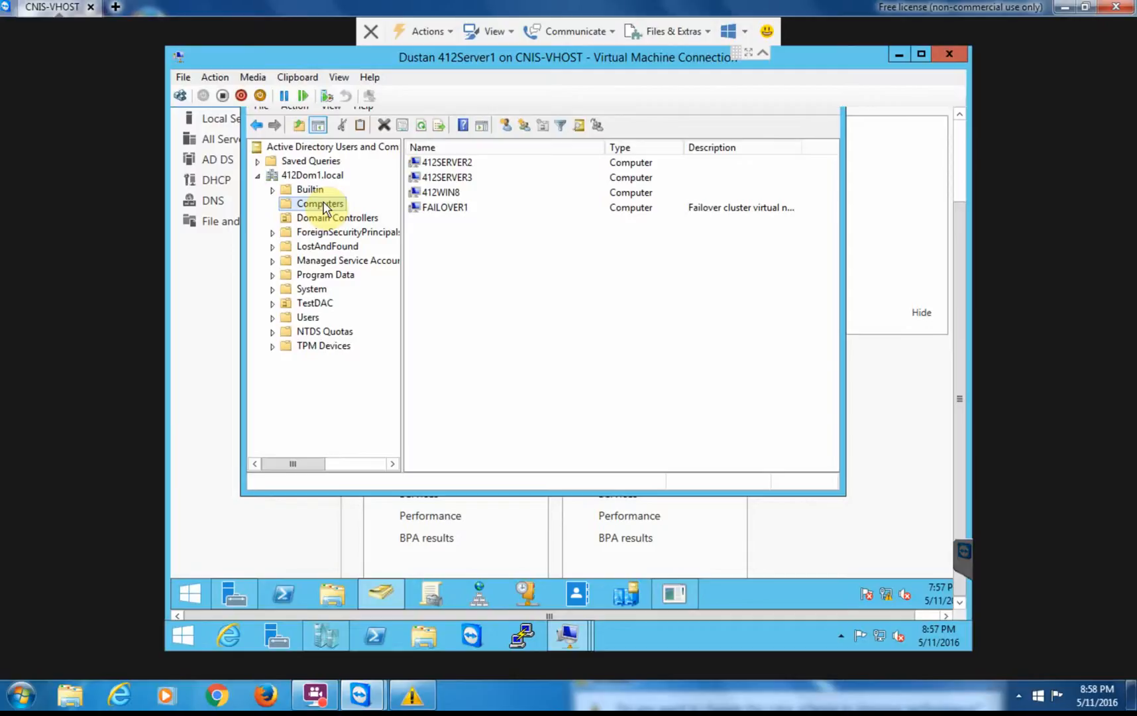
left_click(958, 153)
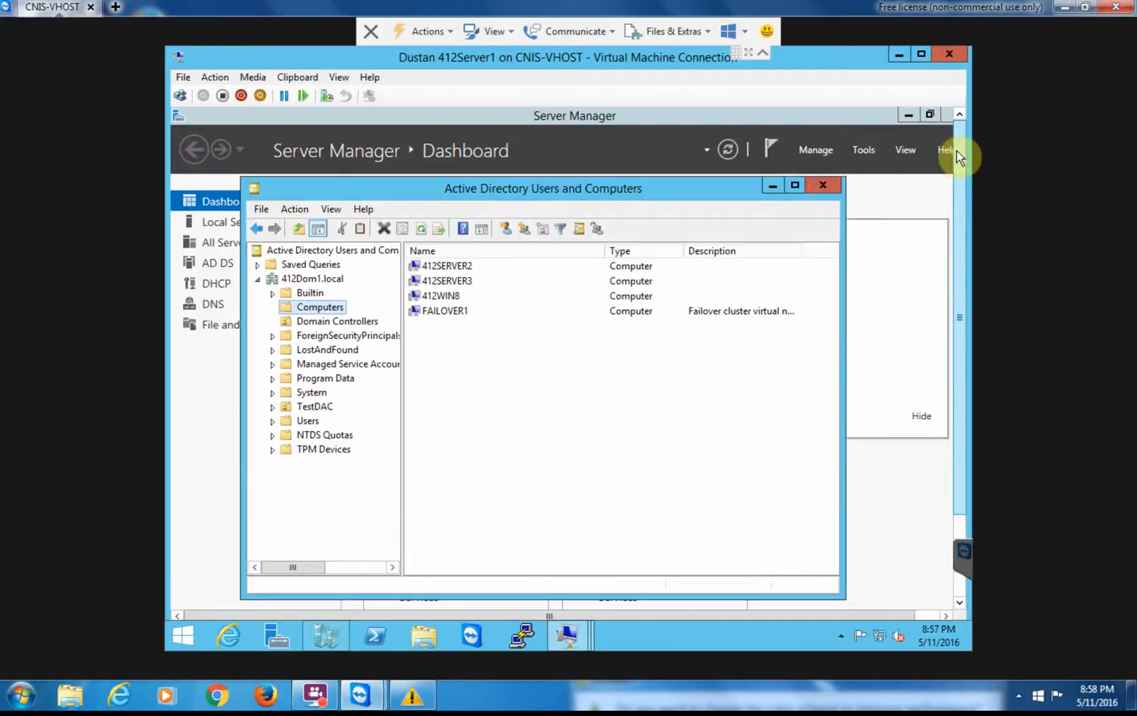
left_click(824, 186)
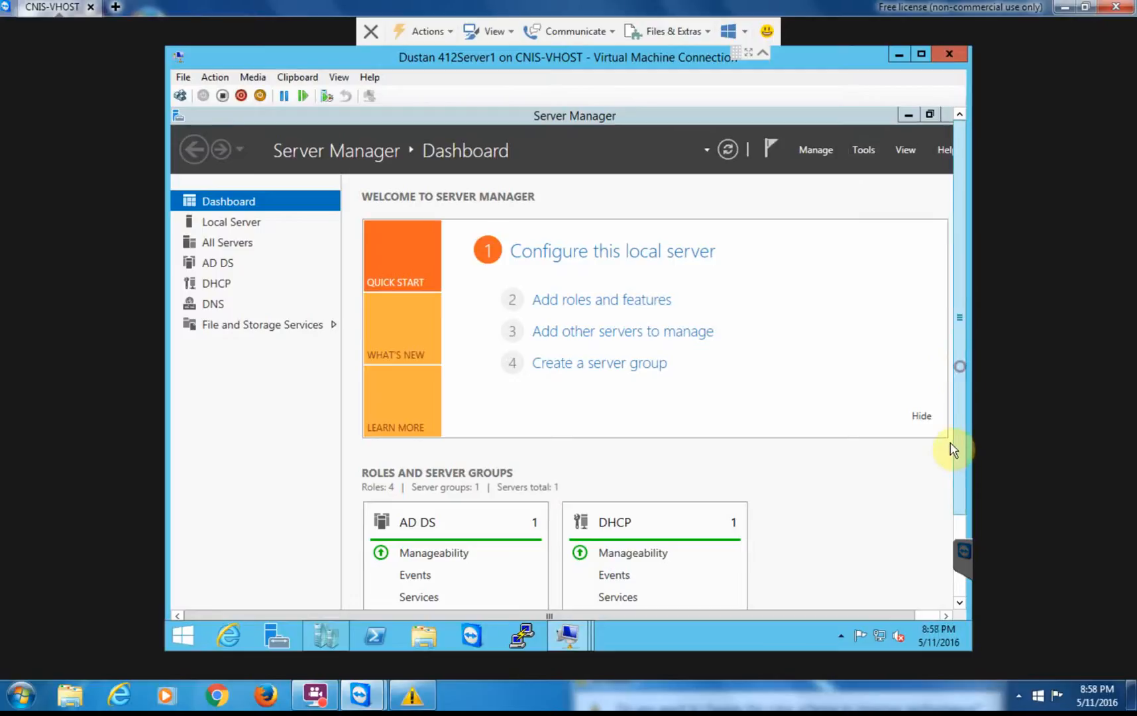
In DNS Manager, expand 412SERVER1's Forward Lookup Zones and show the 412Dom1.local zone records.
left_click_drag(965, 509, 964, 589)
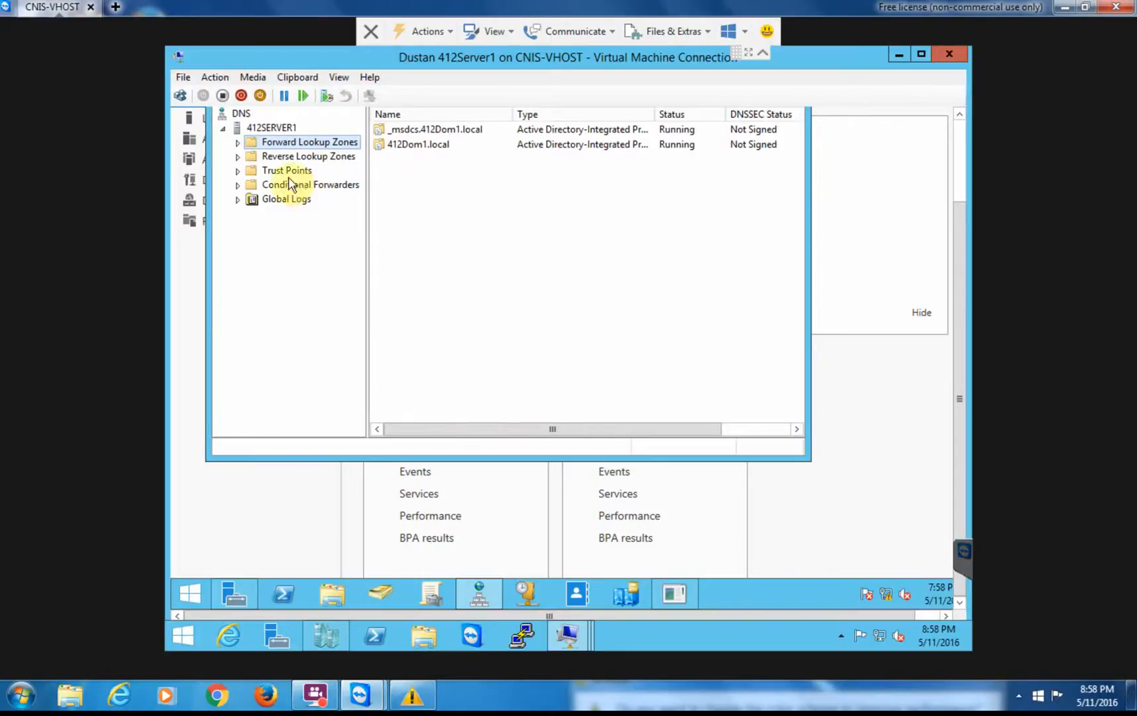
left_click(269, 129)
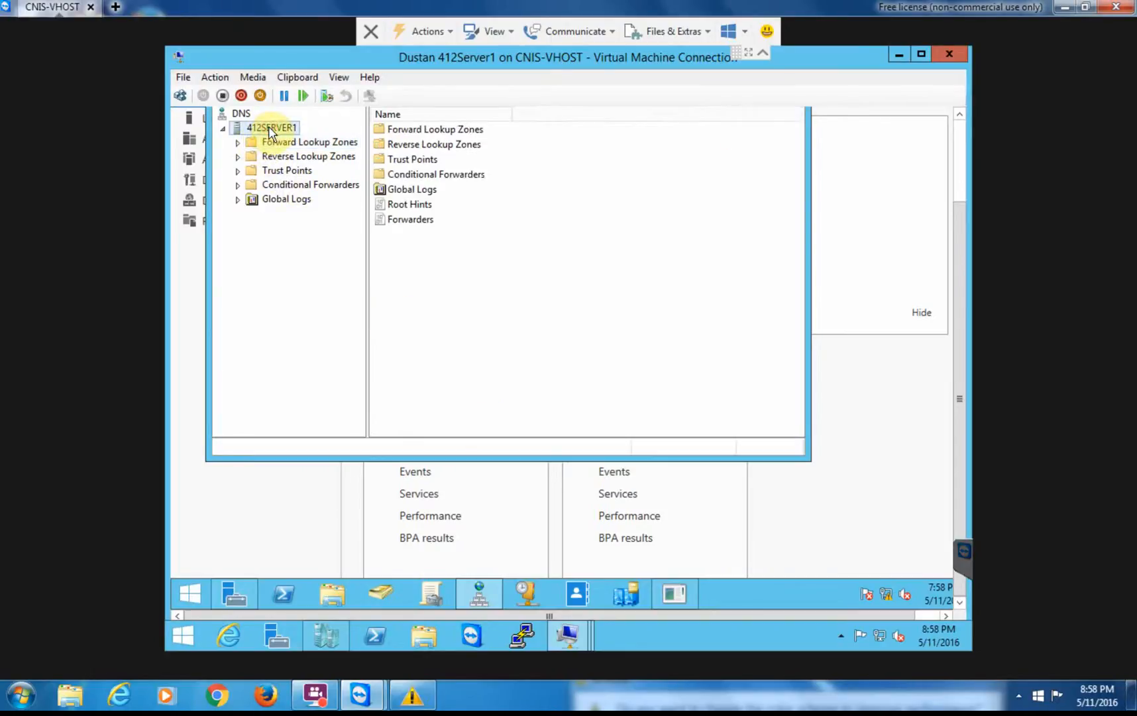
left_click(238, 143)
left_click(314, 171)
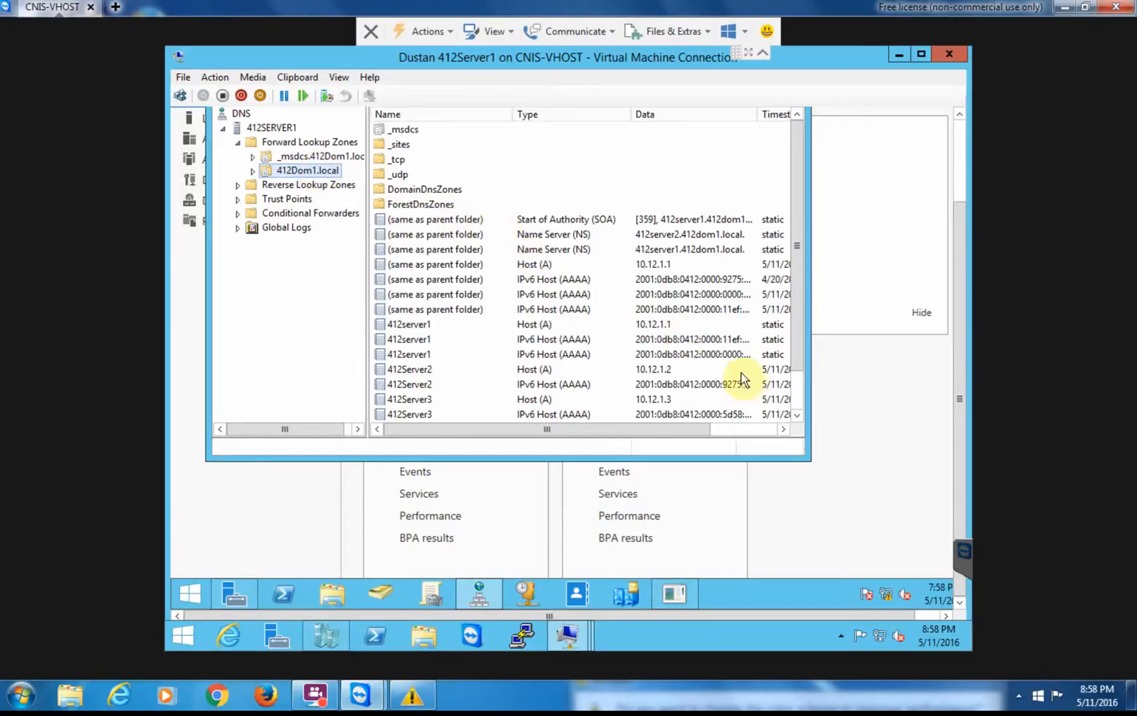
Scroll the zone records to locate the Failover1 host (A) record at 10.12.1.150.
left_click(797, 416)
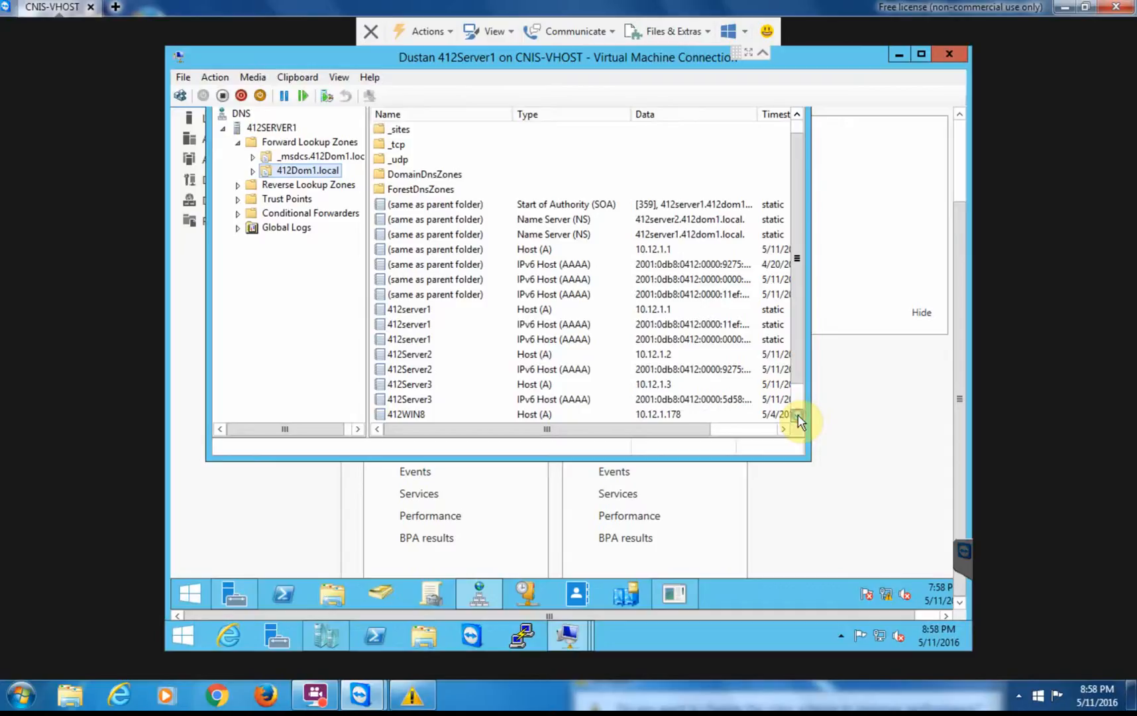
left_click(797, 415)
left_click(798, 415)
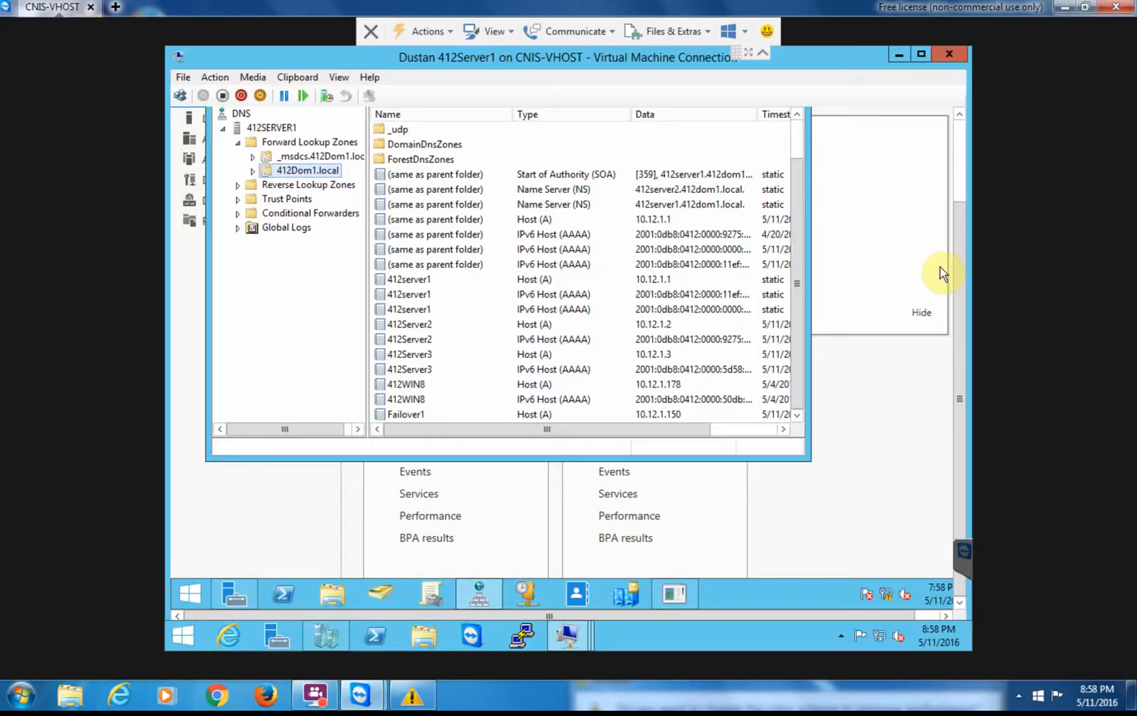
left_click(959, 115)
left_click(959, 115)
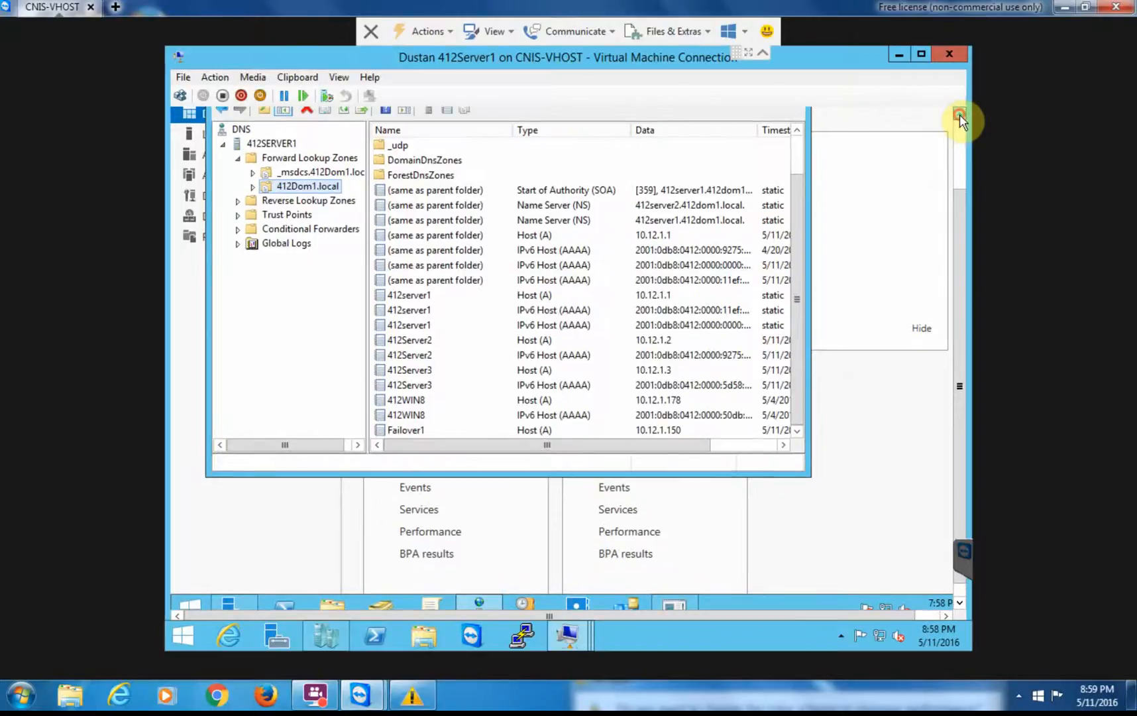
left_click(960, 114)
left_click(960, 114)
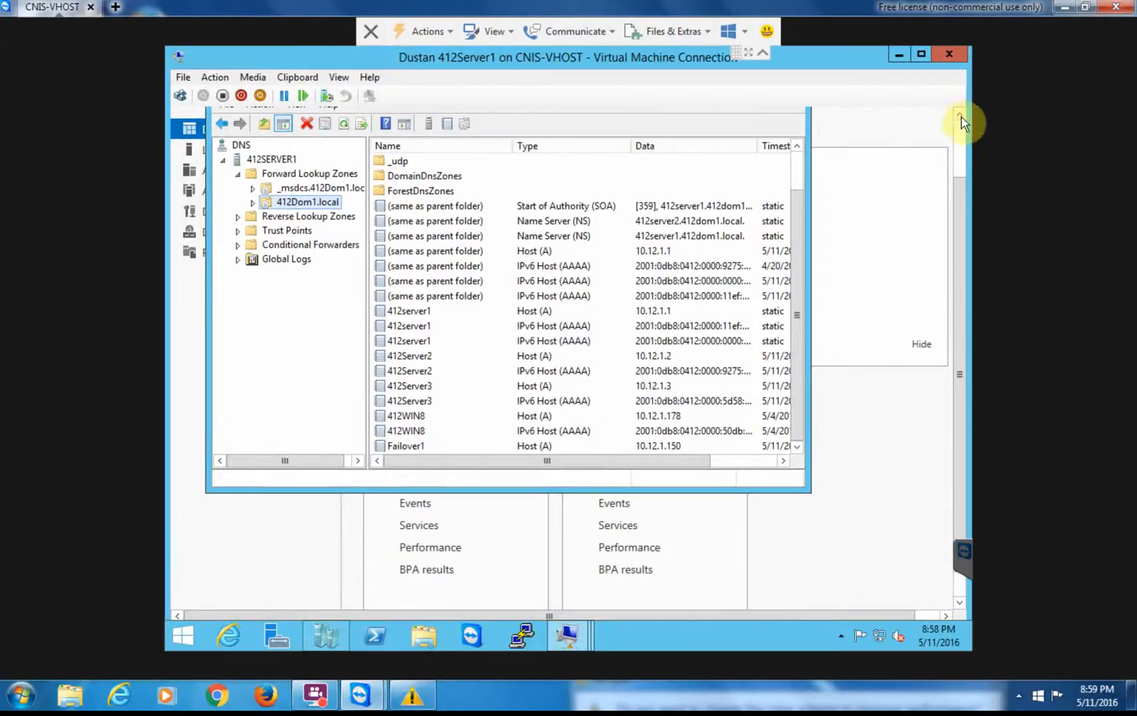
left_click(961, 116)
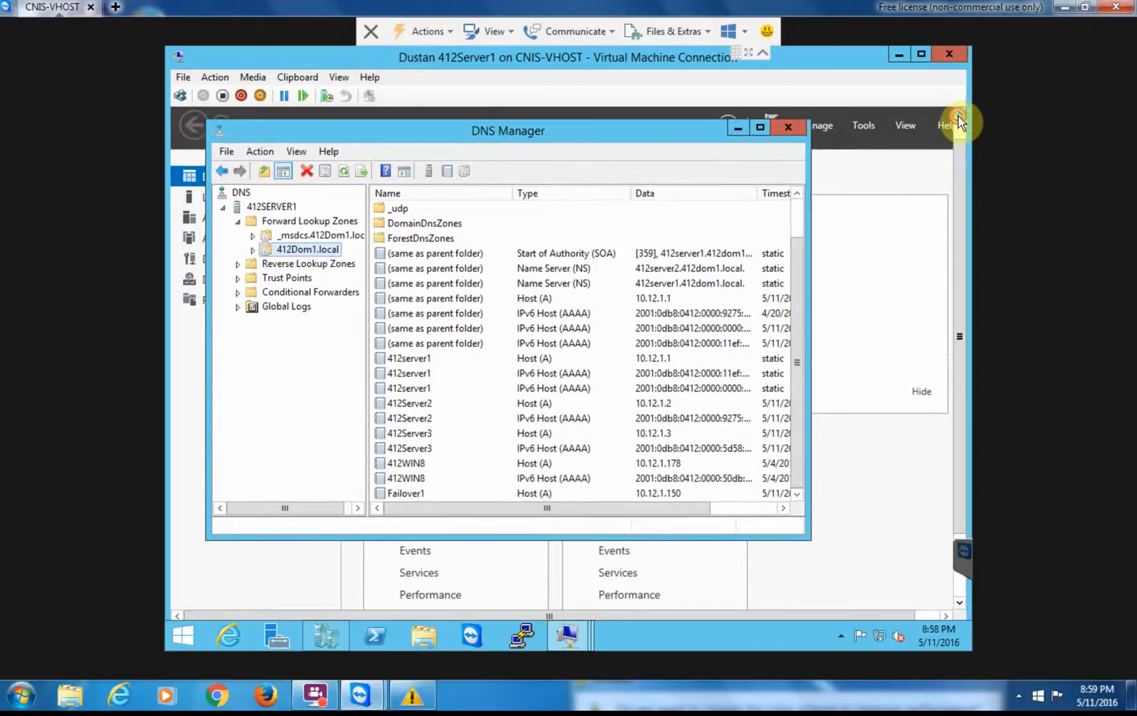
left_click(960, 116)
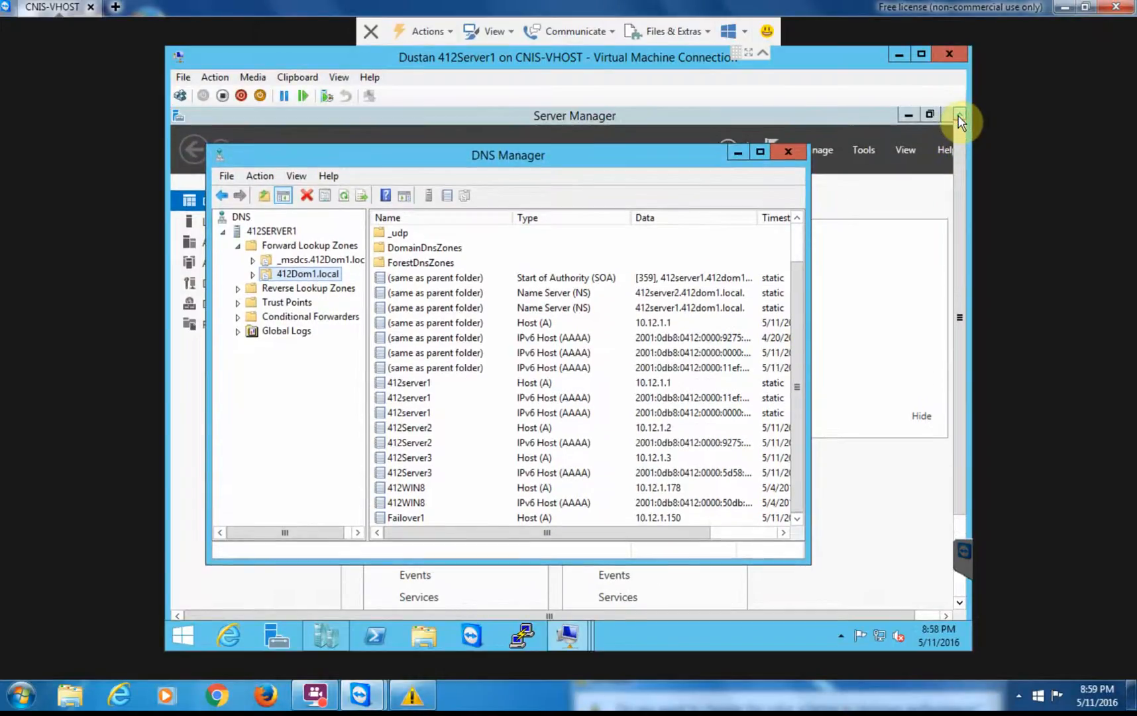
Close DNS Manager, returning to 412Server1's Server Manager dashboard.
left_click(788, 154)
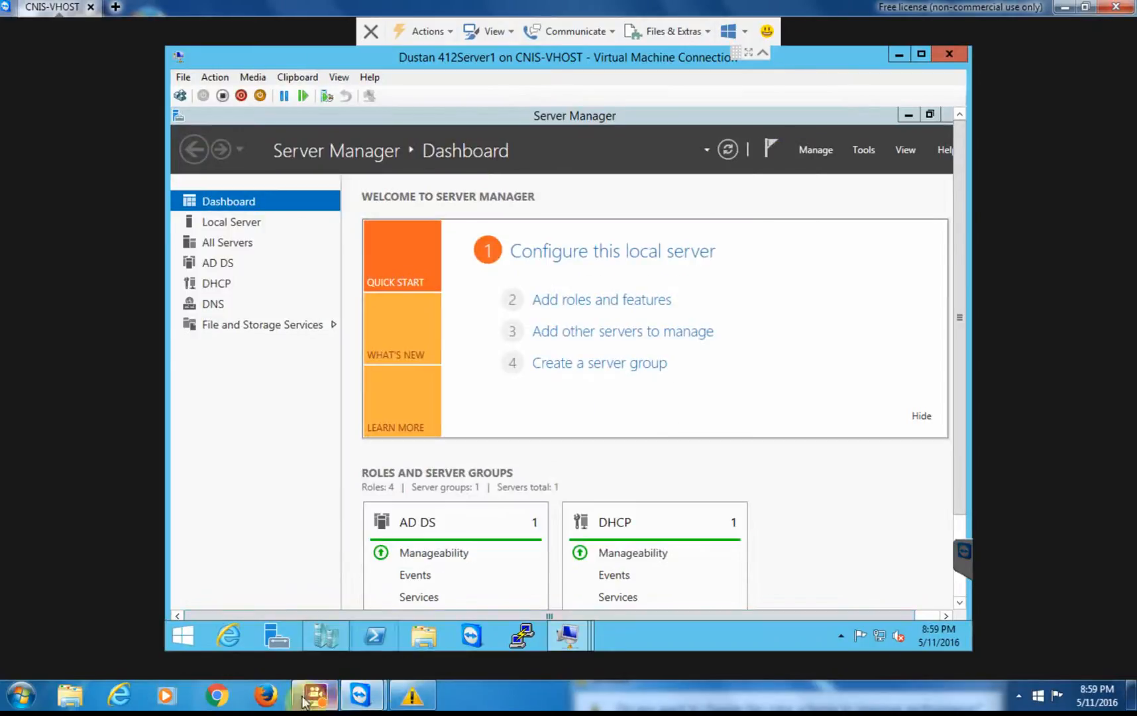
left_click(313, 696)
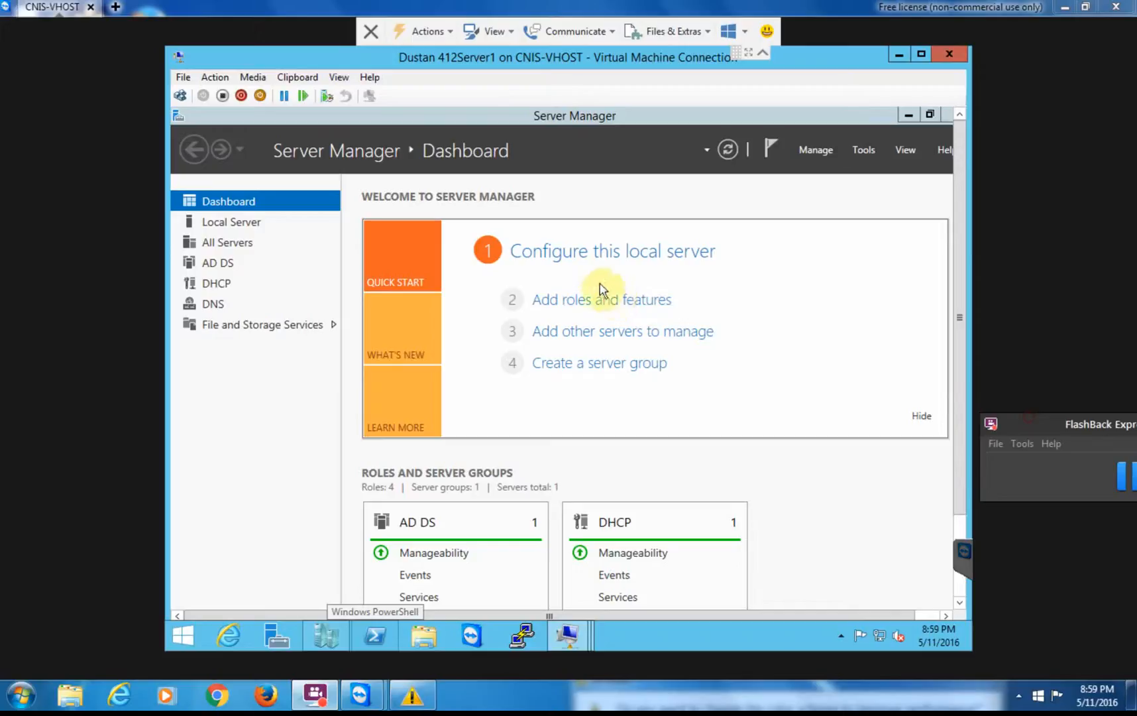
left_click_drag(1056, 413, 768, 343)
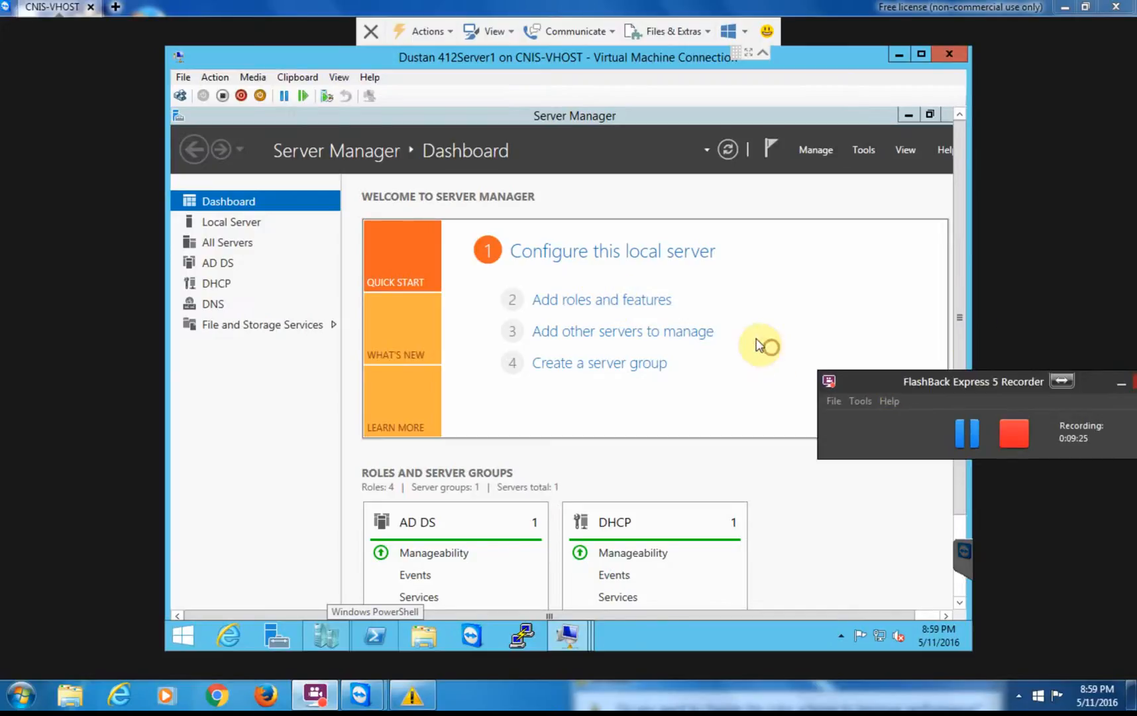